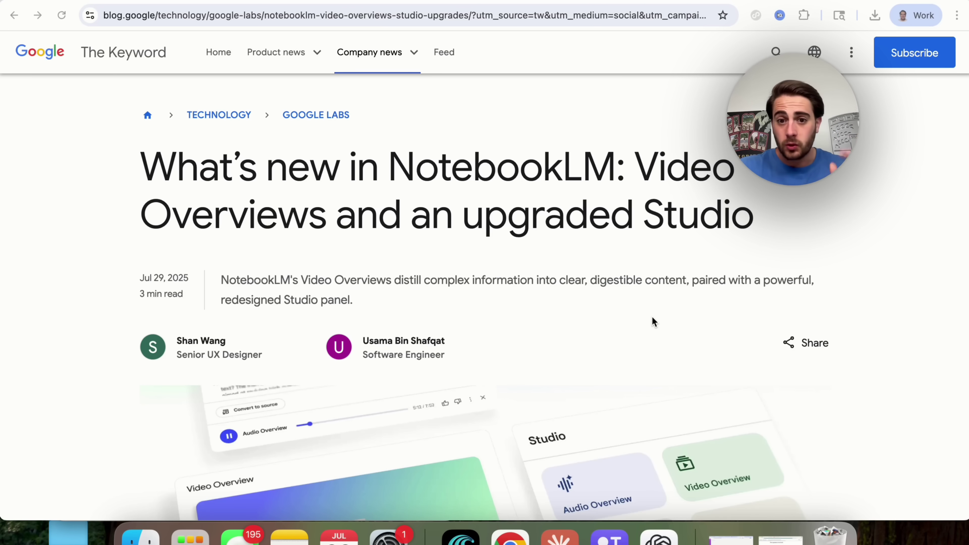
Step: Skim the Video Overviews blog post header, then switch to the NotebookLM home page tab
scroll(562, 274, "down", 2)
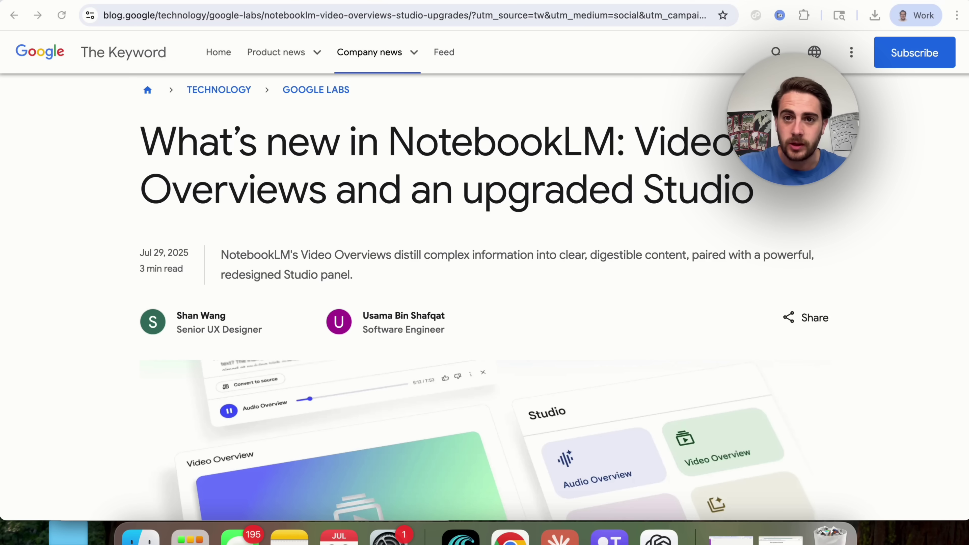
key("ctrl+Tab")
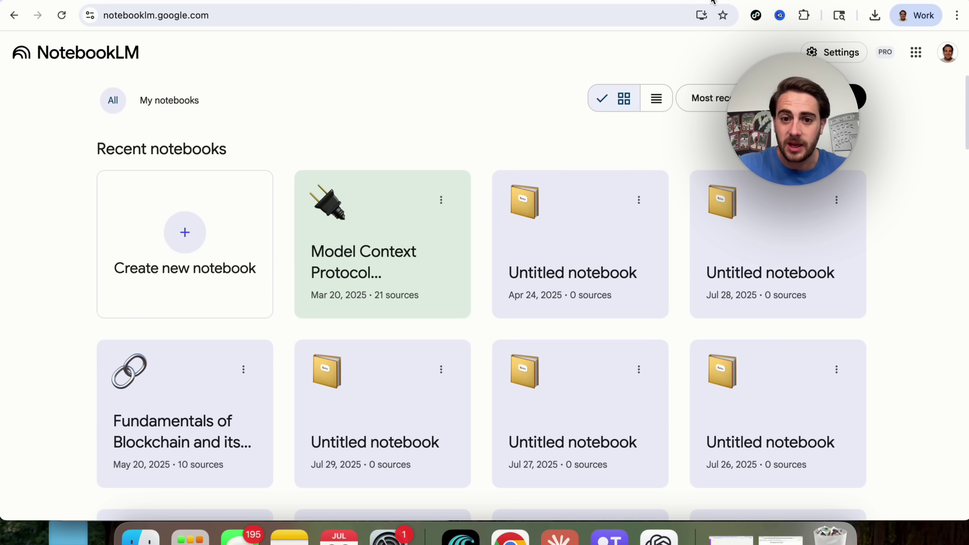
Step: Open the Model Context Protocol Introduction notebook, view its report types, then return to the blog article
left_click(346, 242)
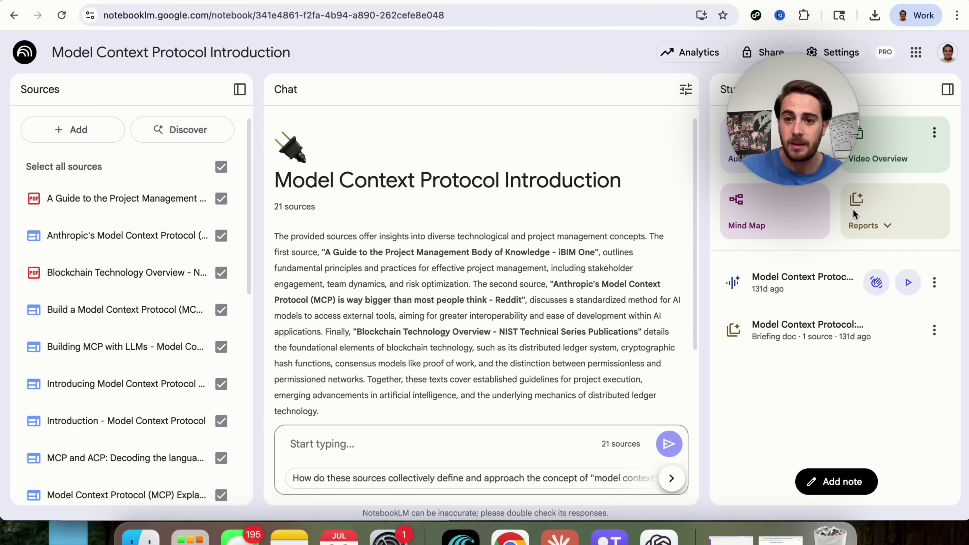
left_click(884, 227)
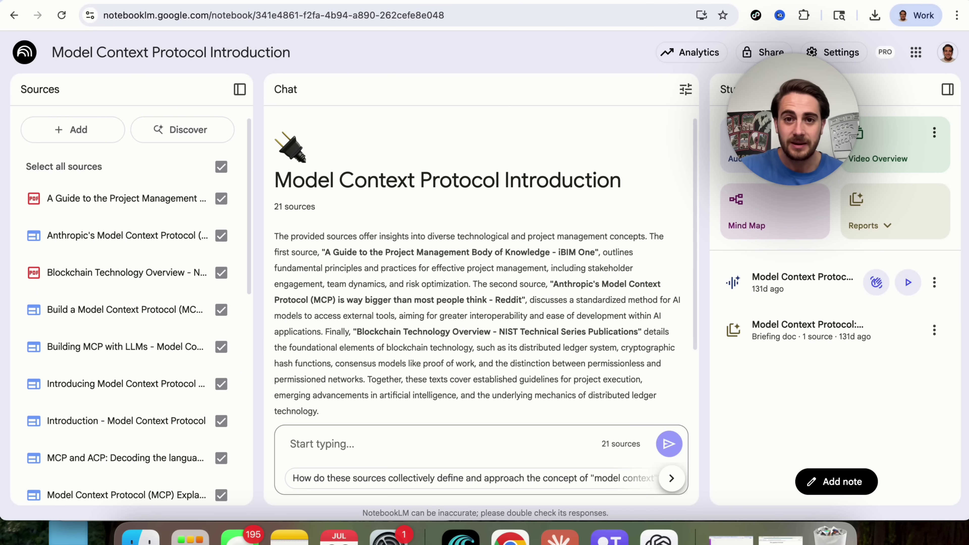
left_click(613, 4)
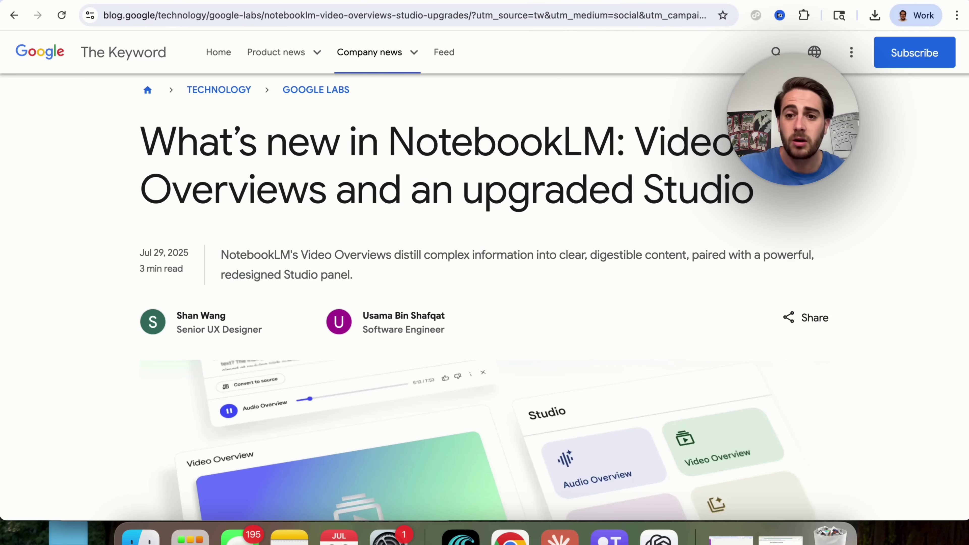
Step: Scroll to 'Now rolling out Video Overviews' and highlight the 'visual alternative to Audio Overviews' sentence
scroll(456, 302, "down", 4)
scroll(454, 300, "down", 11)
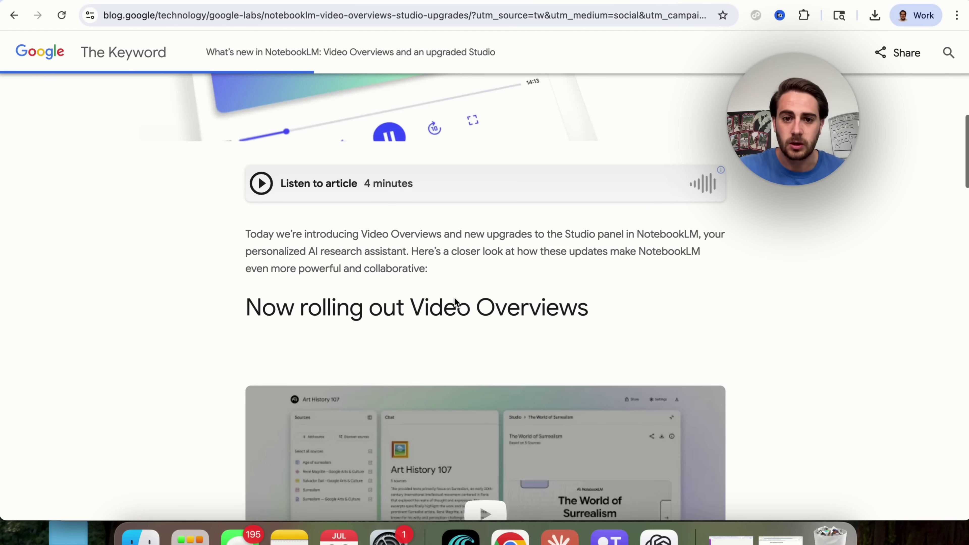
scroll(456, 302, "down", 8)
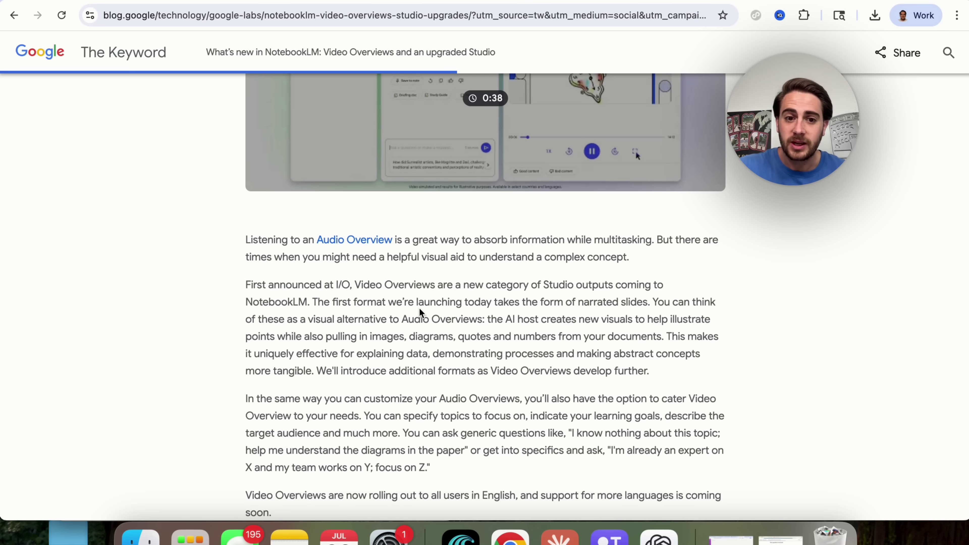
triple_click(443, 305)
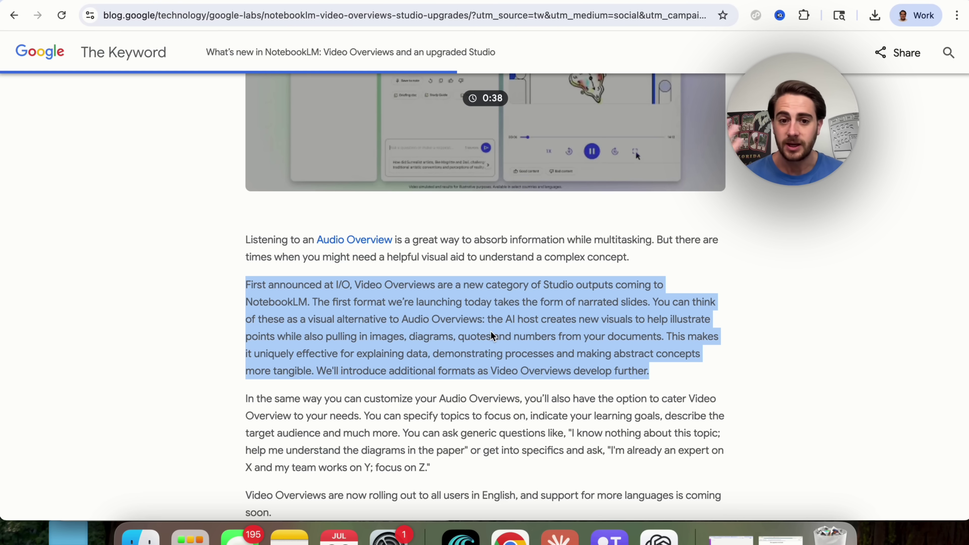
double_click(322, 320)
left_click_drag(340, 320, 482, 320)
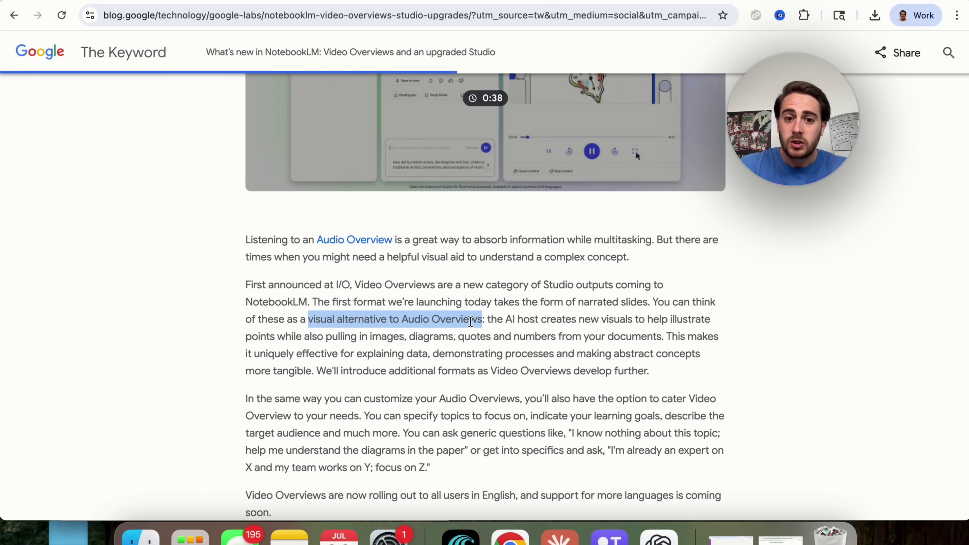
double_click(510, 319)
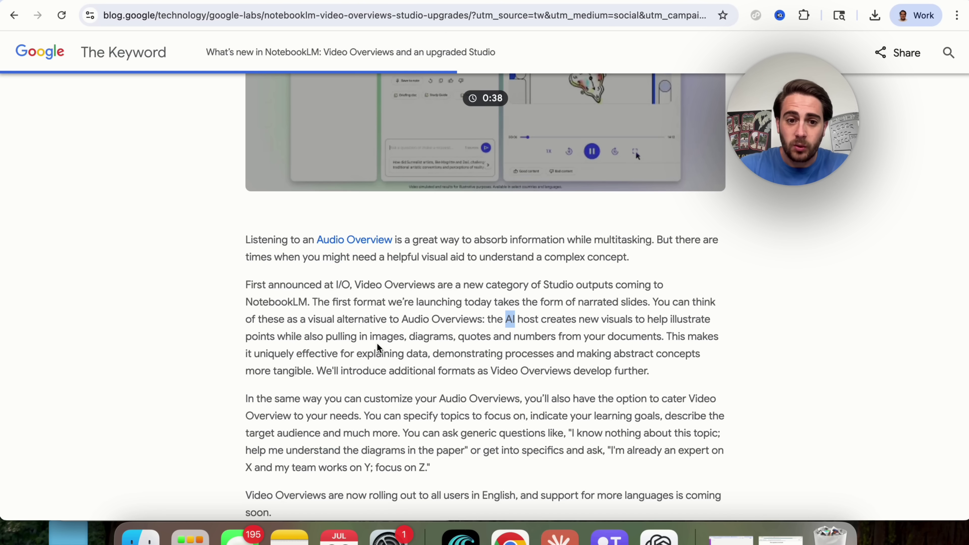
left_click(660, 336, "shift")
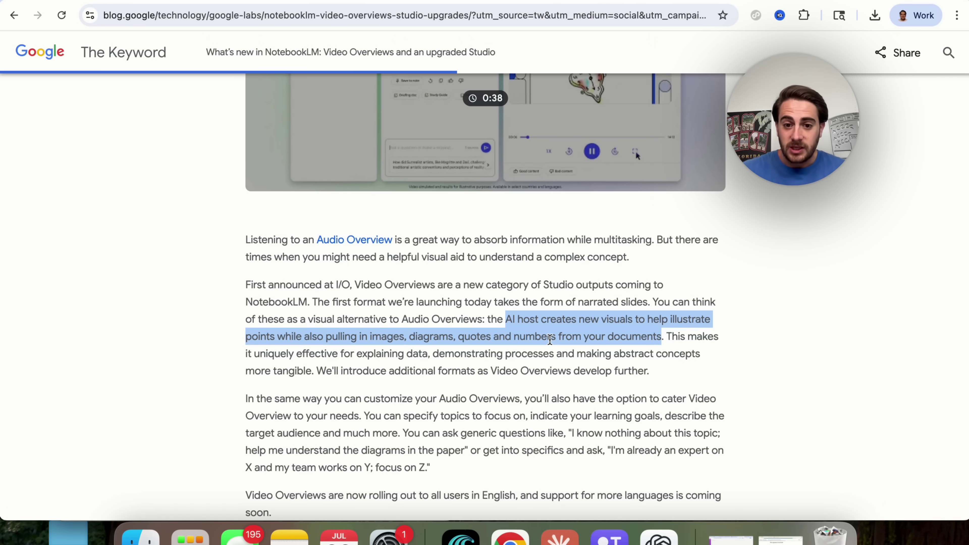
Step: Highlight key words in the following paragraph, clear the selection, and continue toward the Studio heading
scroll(330, 431, "down", 3)
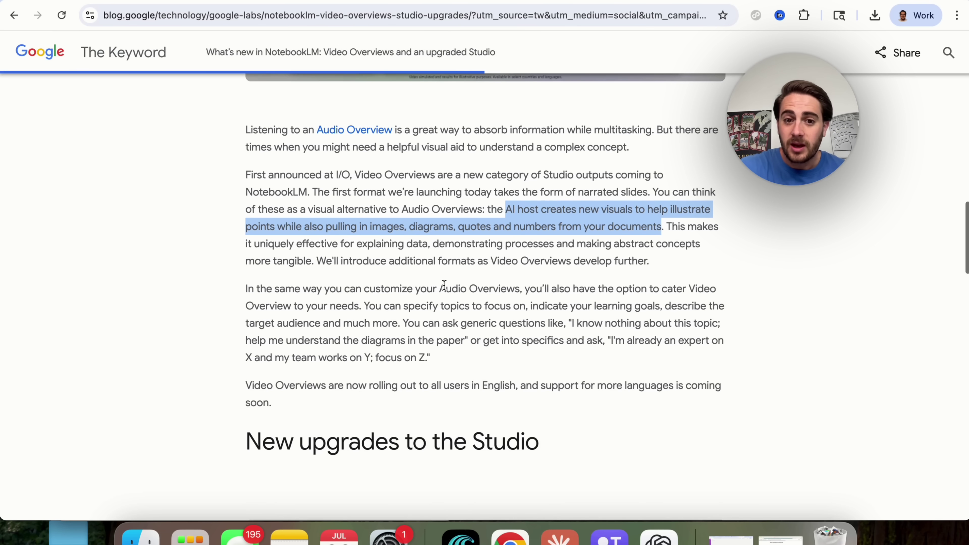
double_click(443, 285)
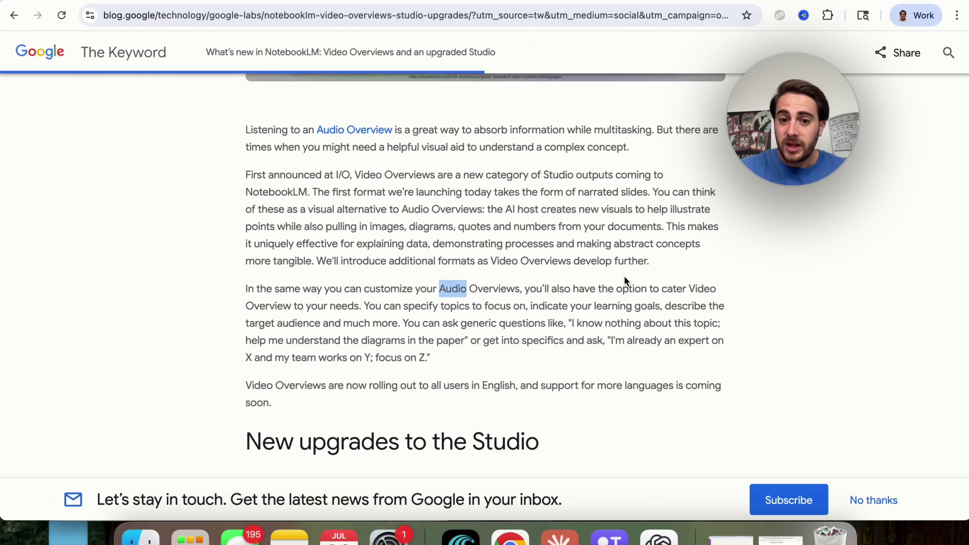
double_click(361, 325)
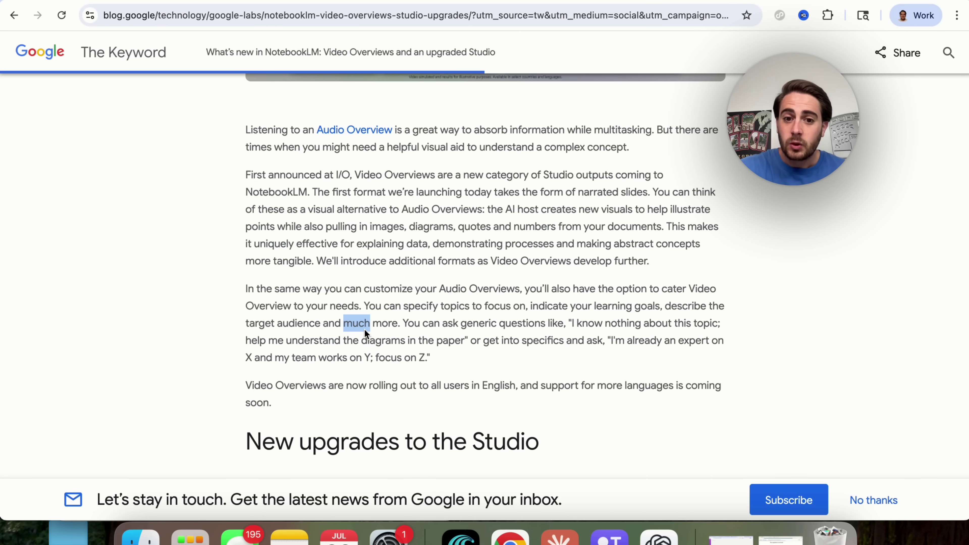
left_click(568, 306)
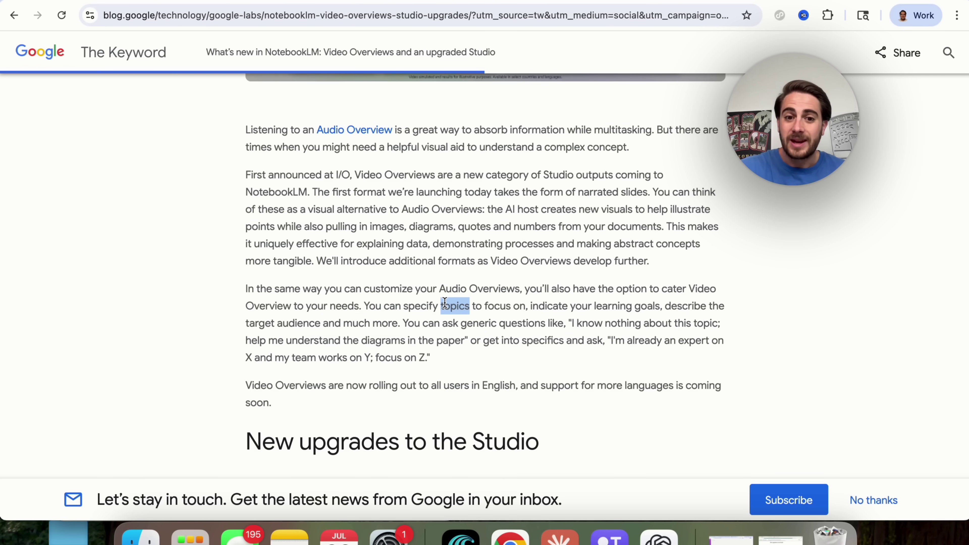
scroll(444, 302, "down", 15)
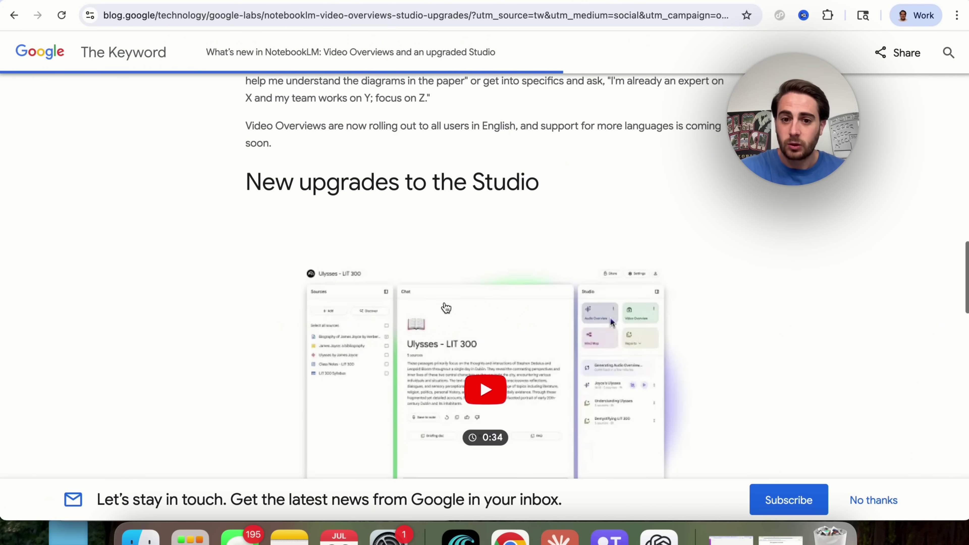
Step: Highlight the three Studio upgrade use-case bullets
scroll(428, 272, "up", 5)
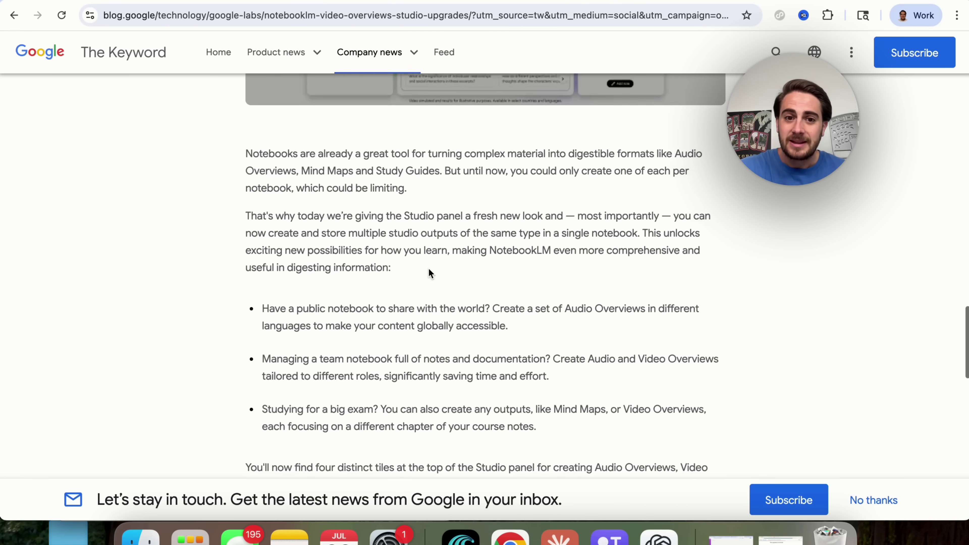
scroll(430, 274, "down", 6)
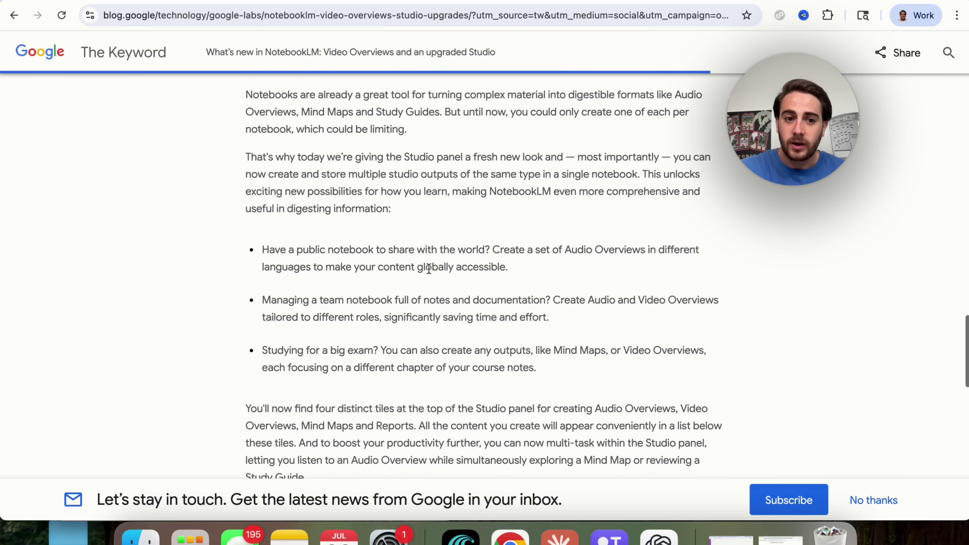
scroll(430, 274, "up", 12)
scroll(346, 238, "down", 10)
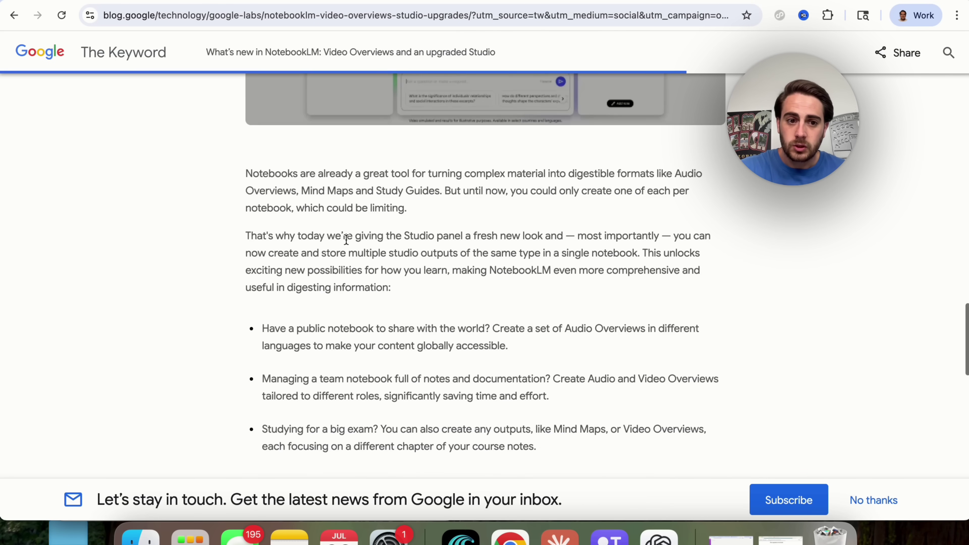
triple_click(318, 341)
scroll(318, 341, "down", 3)
left_click(392, 385, "shift")
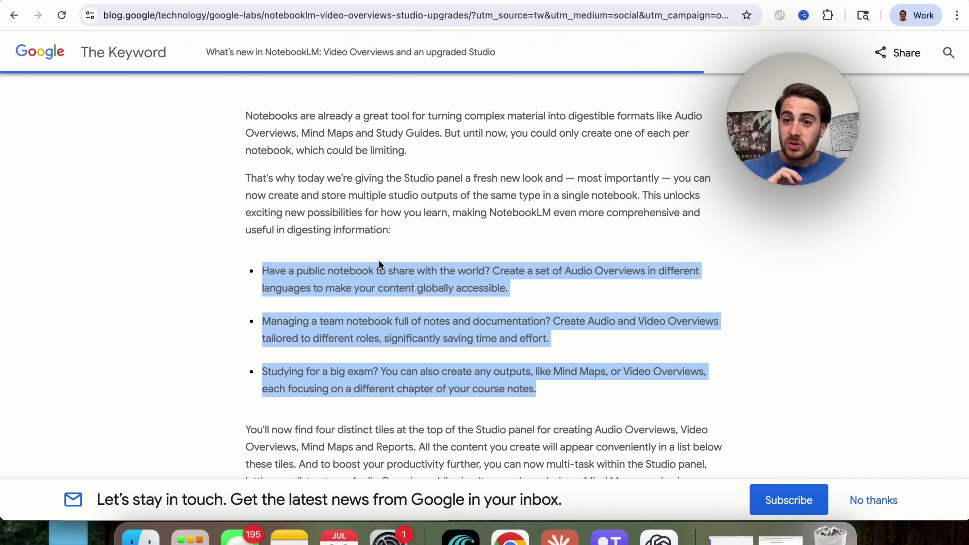
Step: Highlight the public-notebooks and team-notebooks bullets, finish the article, and switch to NotebookLM
triple_click(399, 287)
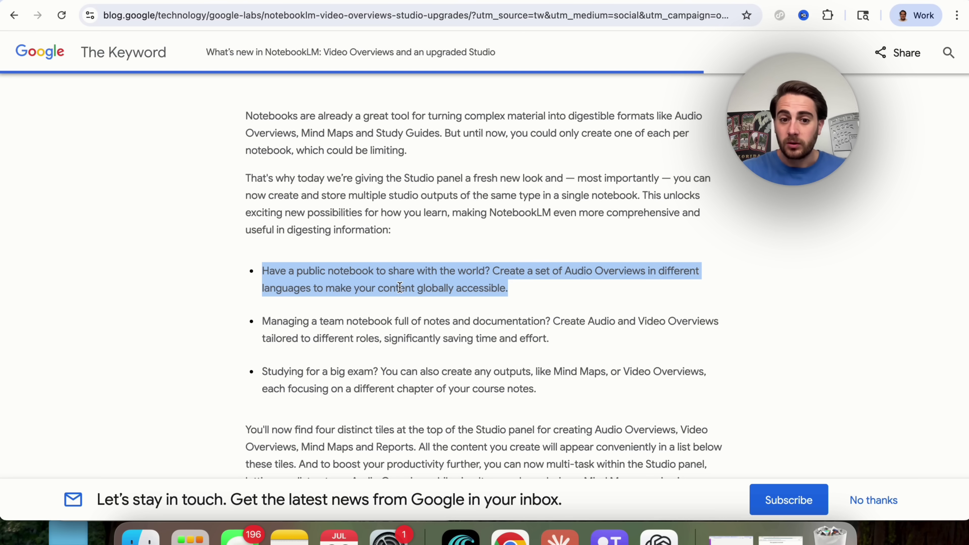
scroll(394, 355, "down", 3)
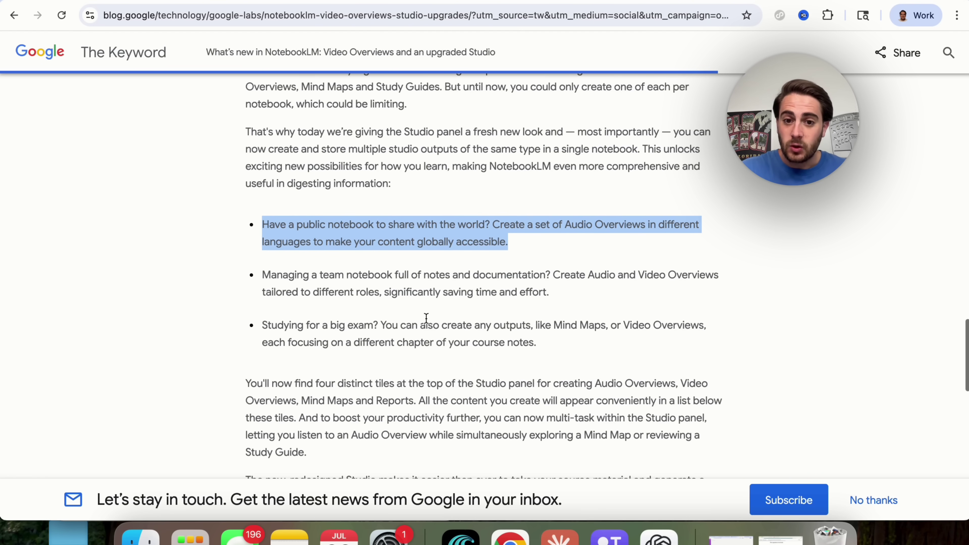
triple_click(478, 284)
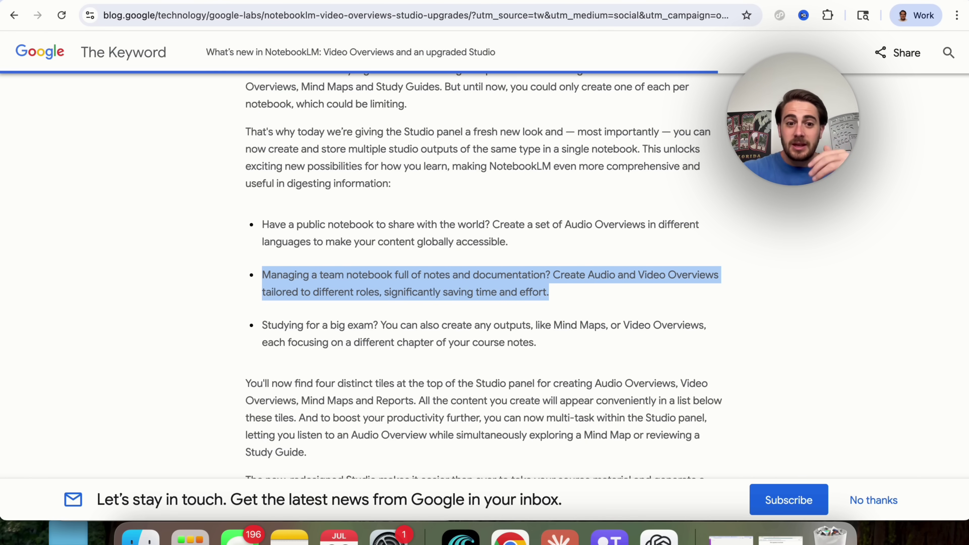
scroll(470, 309, "down", 6)
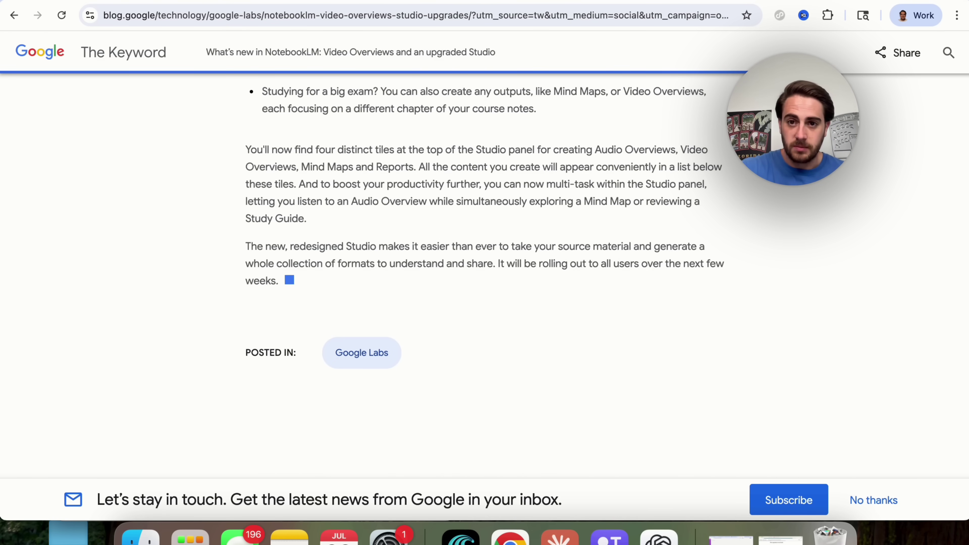
key("ctrl+Tab")
Step: Go back to the NotebookLM home page and create a new empty notebook
left_click(30, 62)
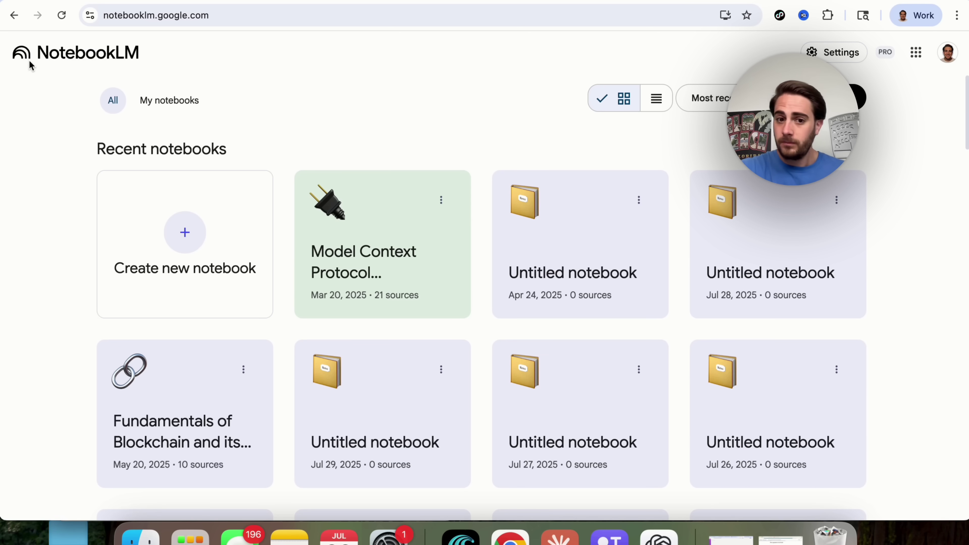
left_click(193, 216)
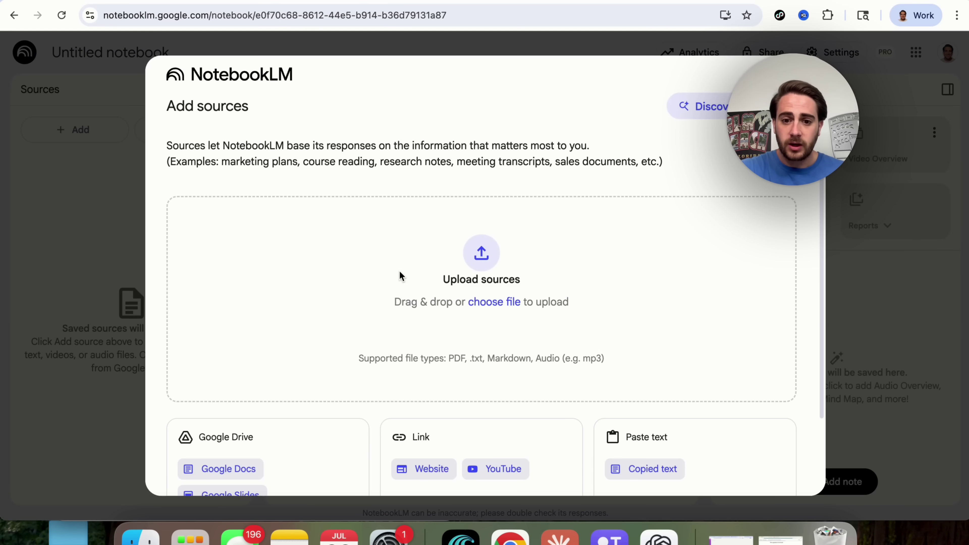
scroll(400, 276, "down", 3)
scroll(399, 275, "up", 3)
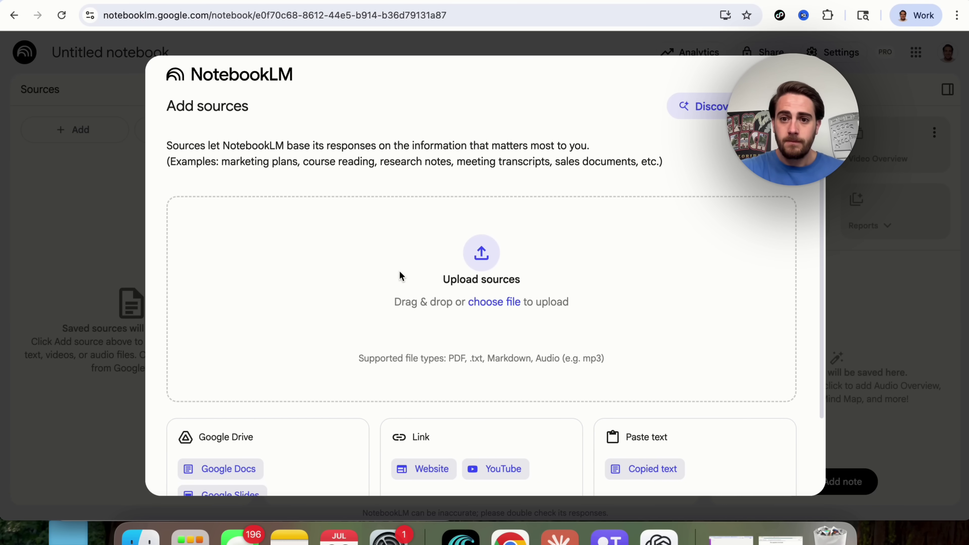
scroll(408, 315, "down", 3)
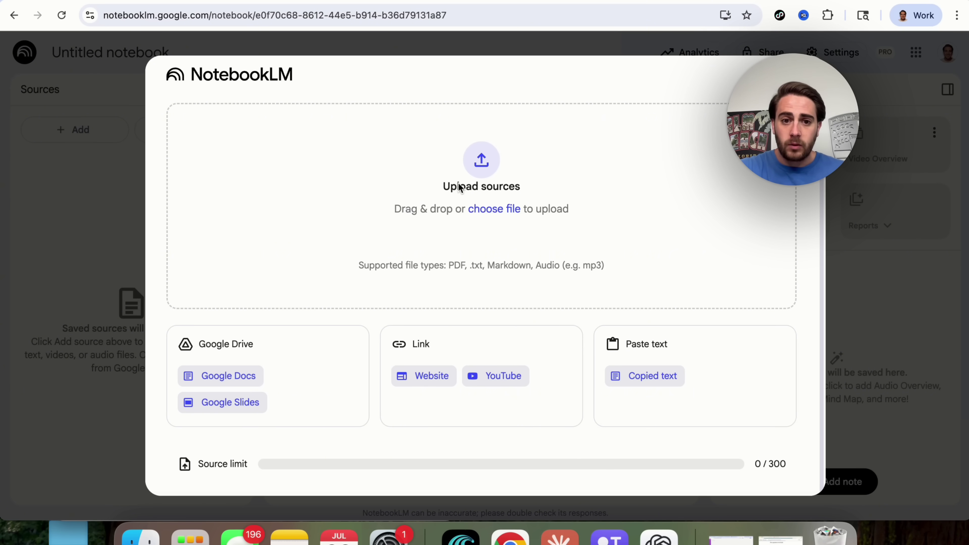
Step: Choose YouTube as the source type, then load youtube.com in a new browser tab
left_click(478, 376)
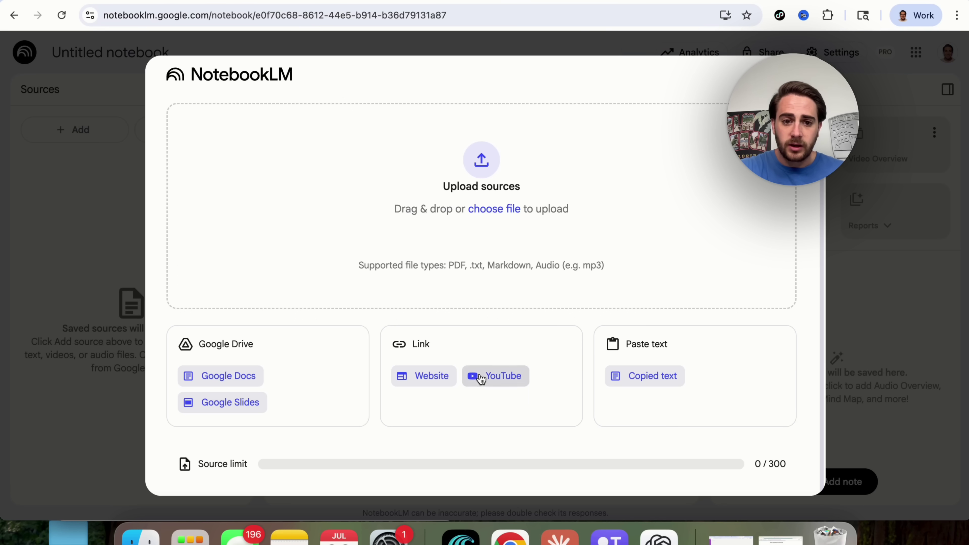
left_click(268, 193)
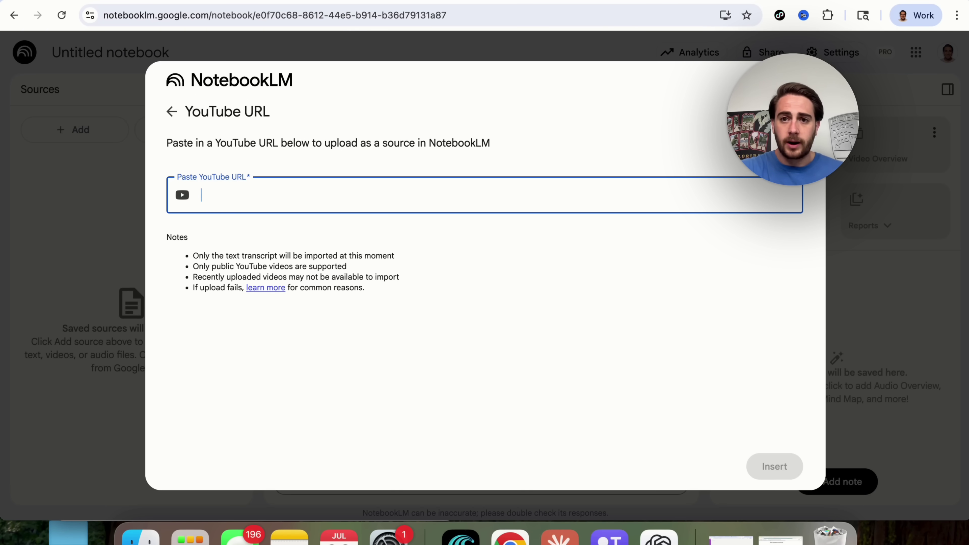
key("super+t")
type("youtube.com")
key("Return")
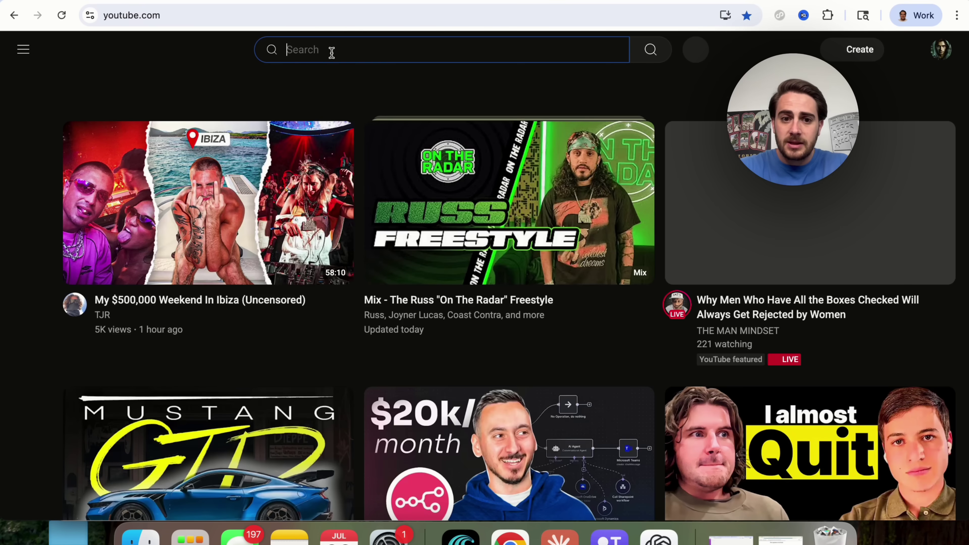
Step: Search YouTube for 'animals fleeing yellowstone' and copy the *WARNING* video's link address
left_click(331, 50)
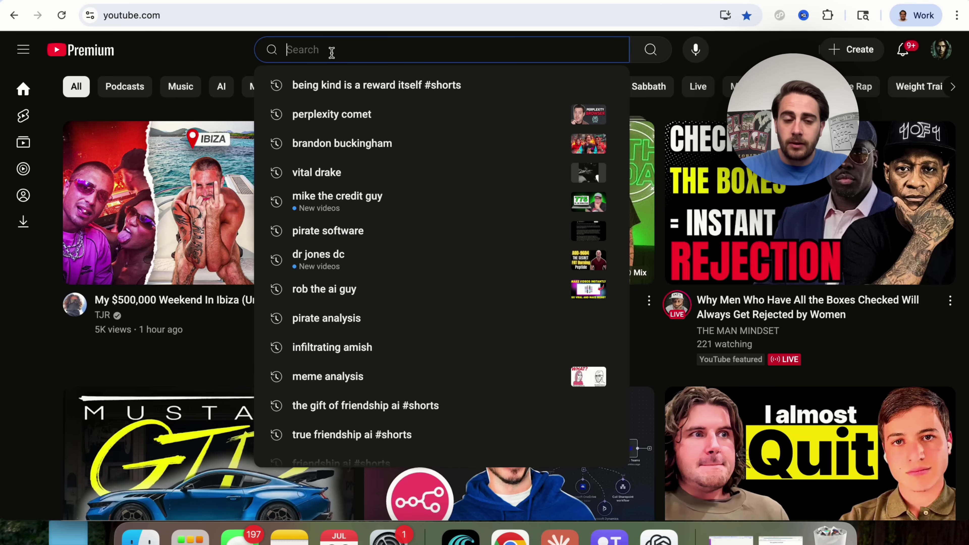
type("animals ")
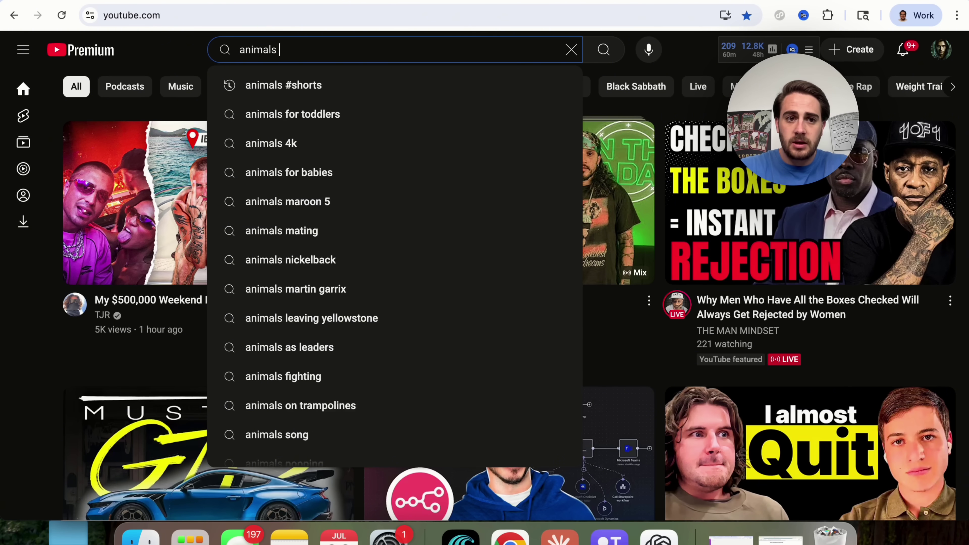
type("fleeing yellowstone")
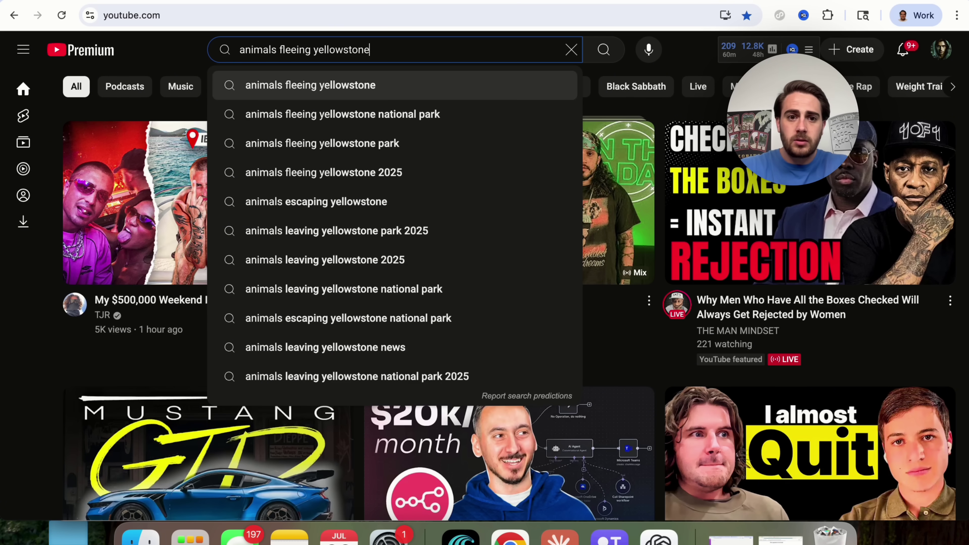
key("Return")
scroll(362, 309, "down", 4)
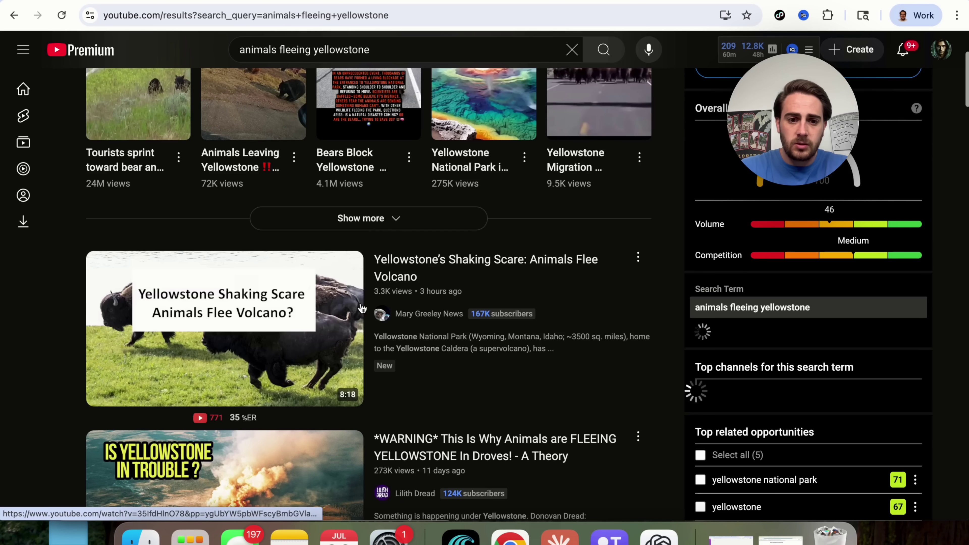
scroll(43, 372, "down", 5)
right_click(168, 267)
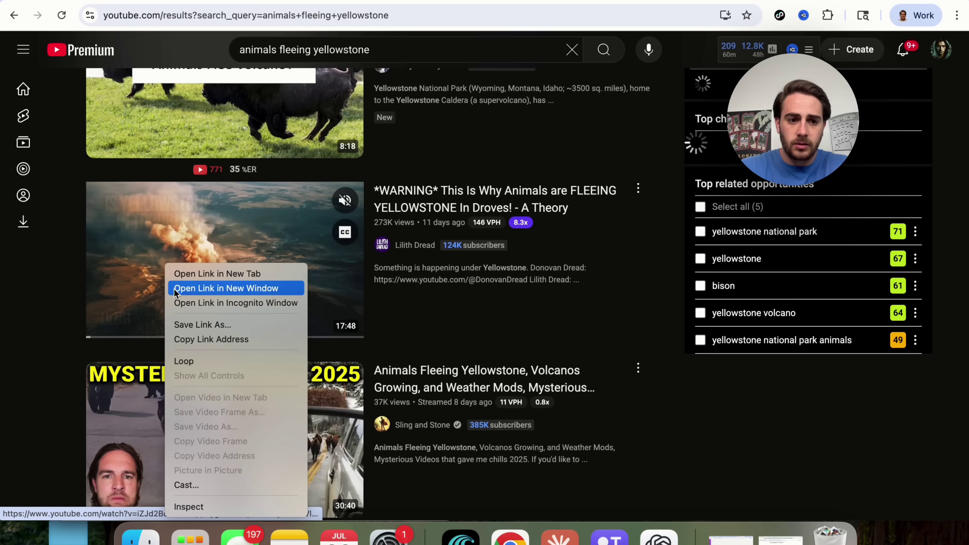
left_click(206, 339)
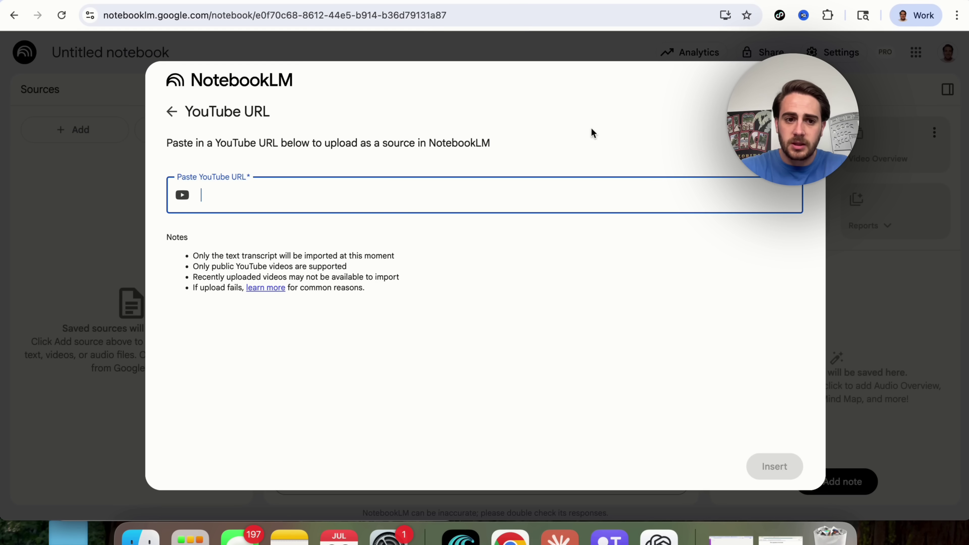
Step: Paste the WARNING video link into the YouTube URL field and insert it as a source
key("super+v")
left_click(778, 472)
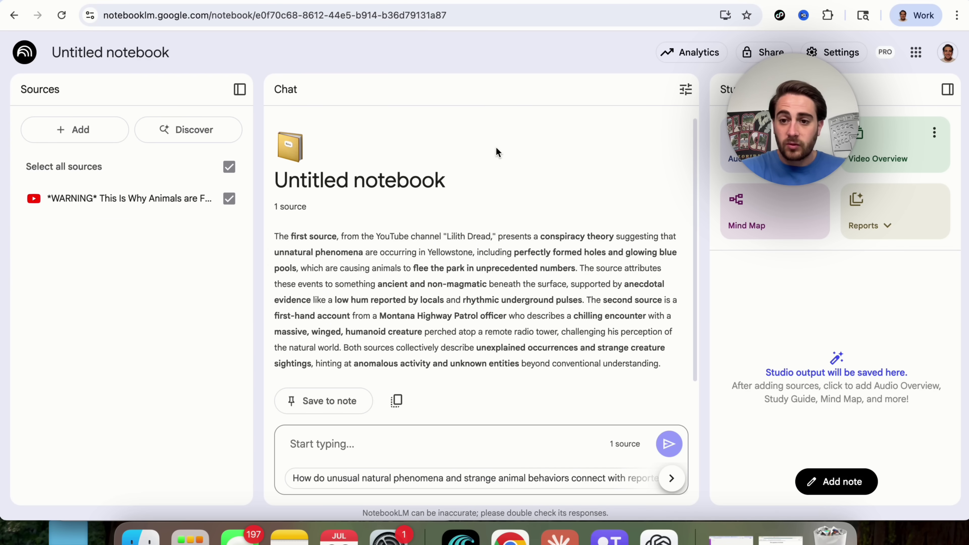
Step: Use Discover sources to search 'animals fleeing yellowstone' and review the ten suggested web sources
left_click(99, 131)
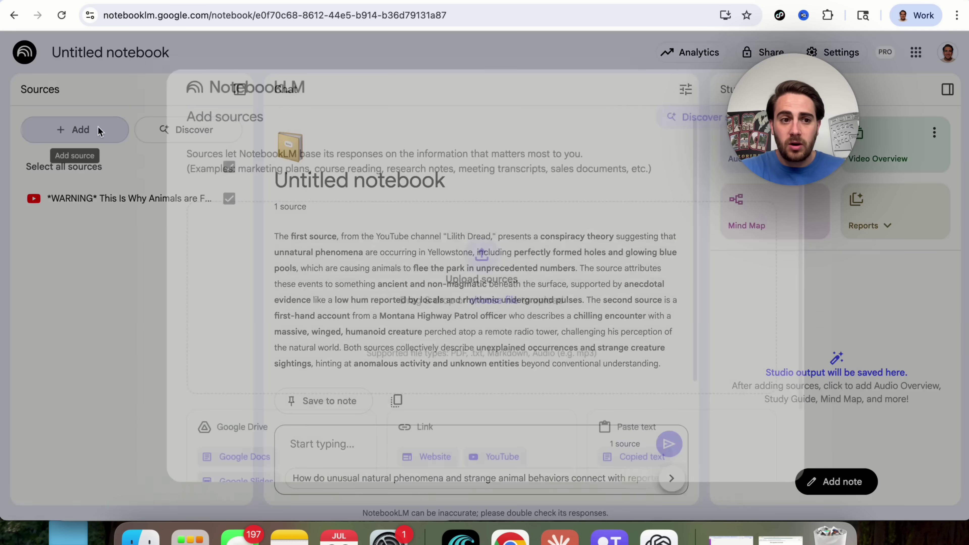
scroll(412, 257, "down", 5)
scroll(412, 255, "up", 5)
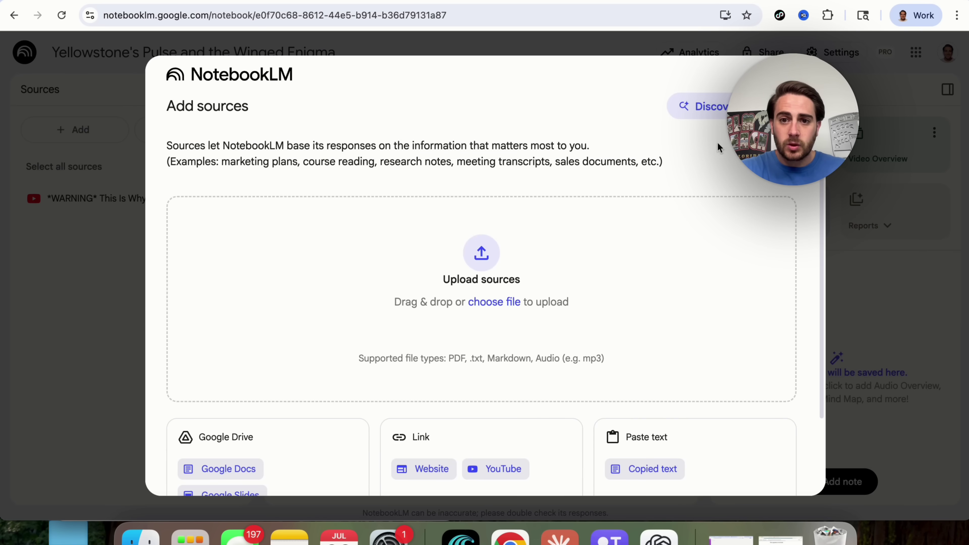
left_click(718, 110)
left_click(469, 311)
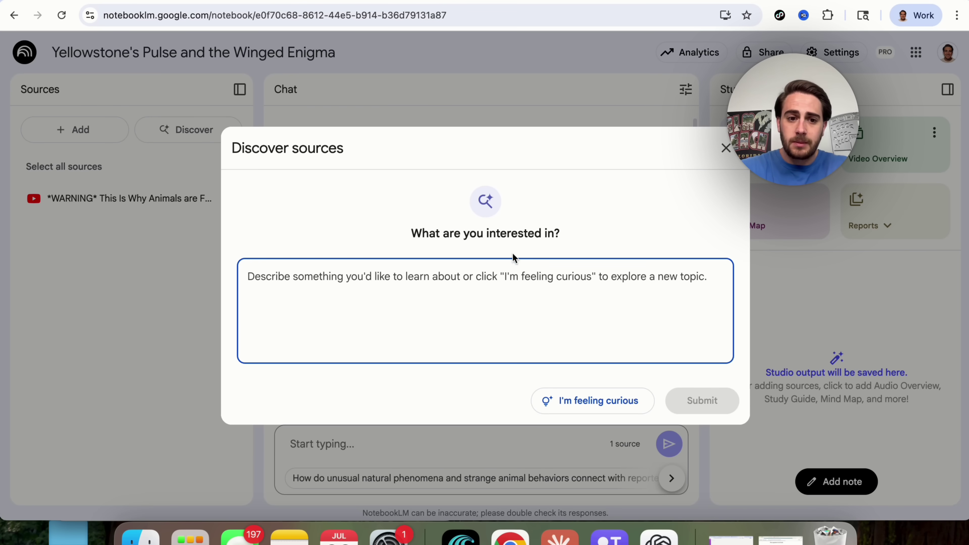
type("animals fleeing ")
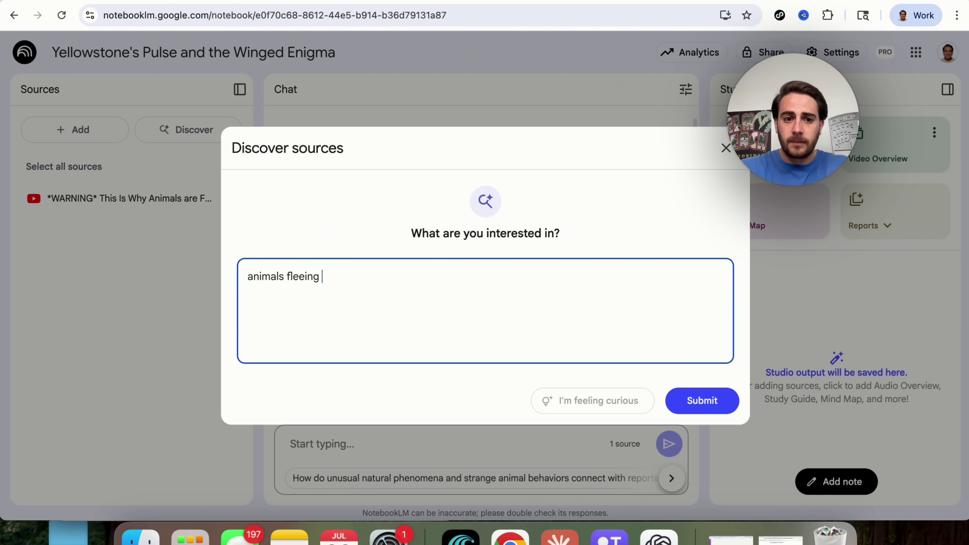
type("yellowstone")
key("Return")
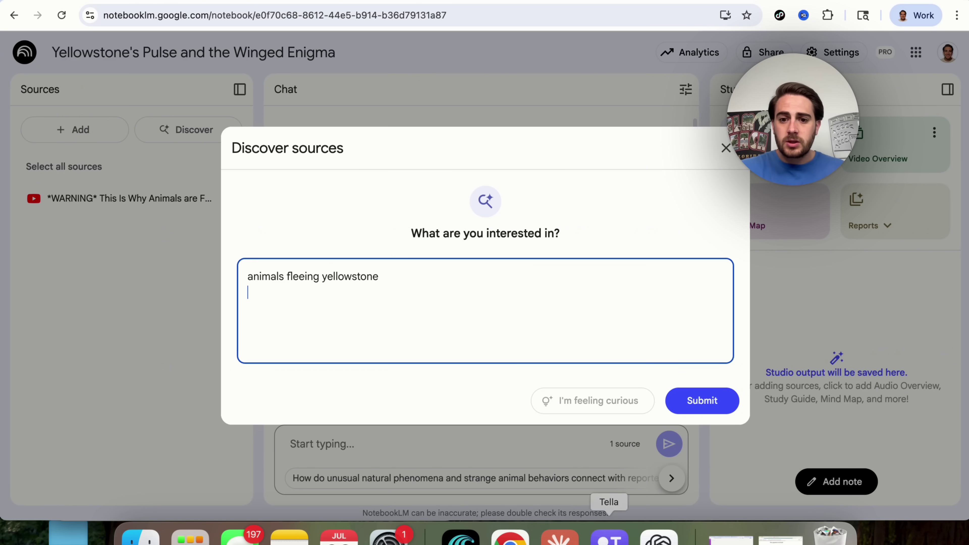
left_click(695, 405)
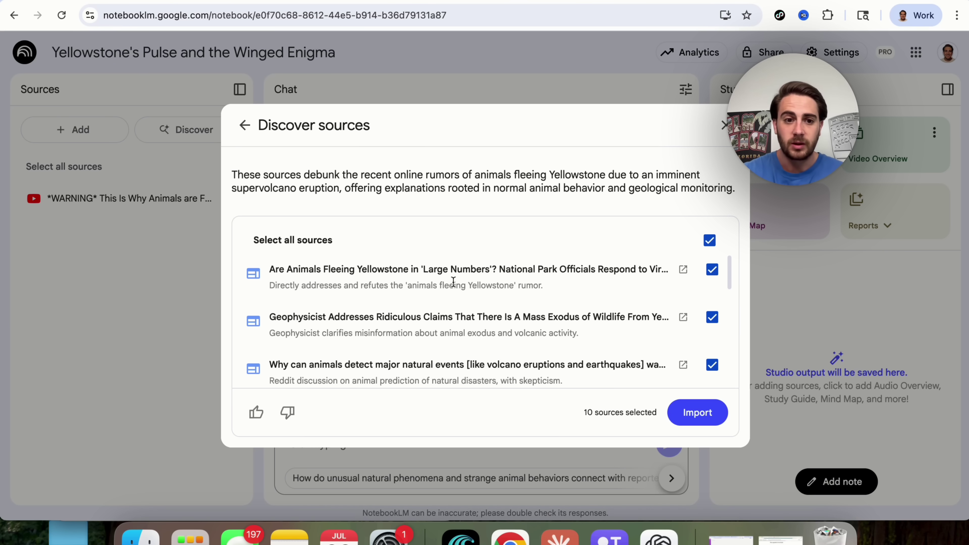
scroll(435, 314, "down", 10)
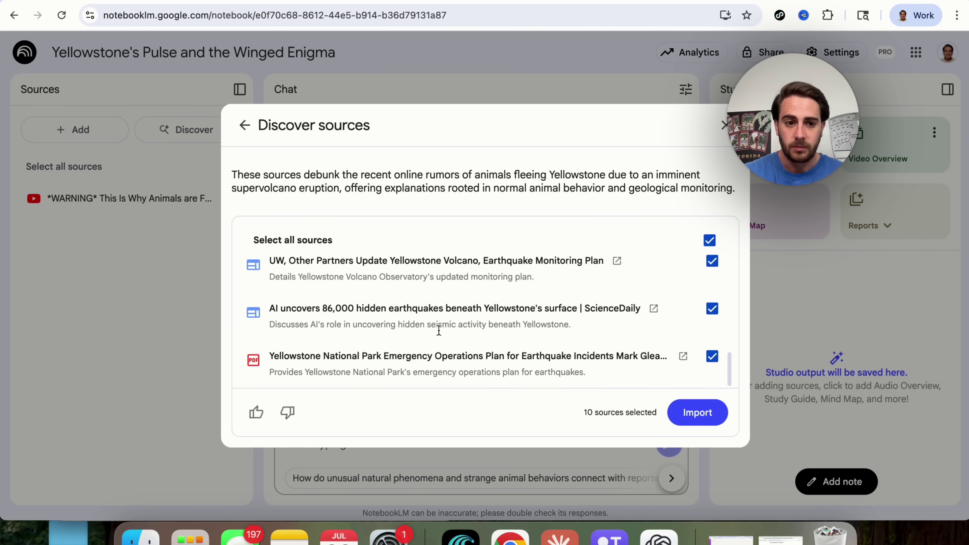
scroll(326, 352, "up", 10)
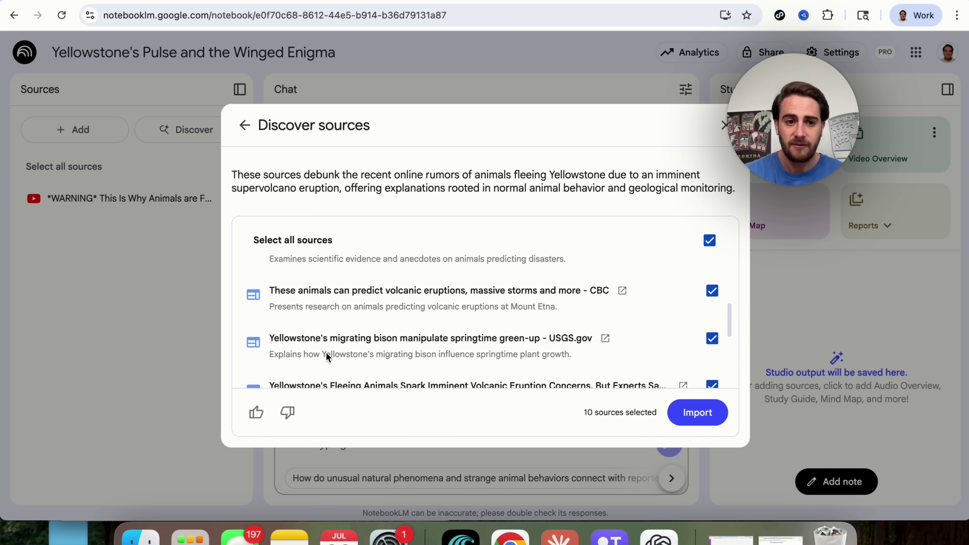
Step: Import the ten discovered sources, then generate a Briefing doc report and a Mind Map
left_click(698, 413)
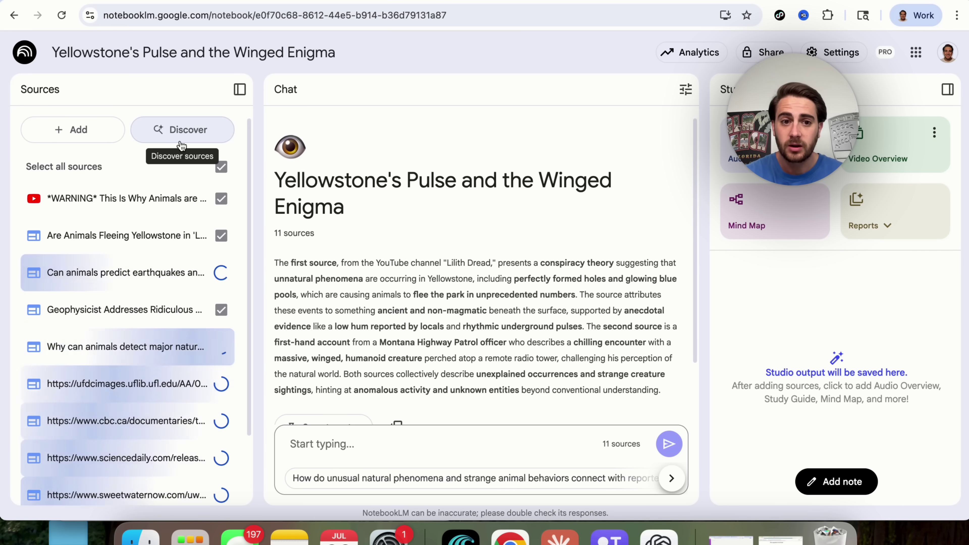
scroll(420, 253, "down", 2)
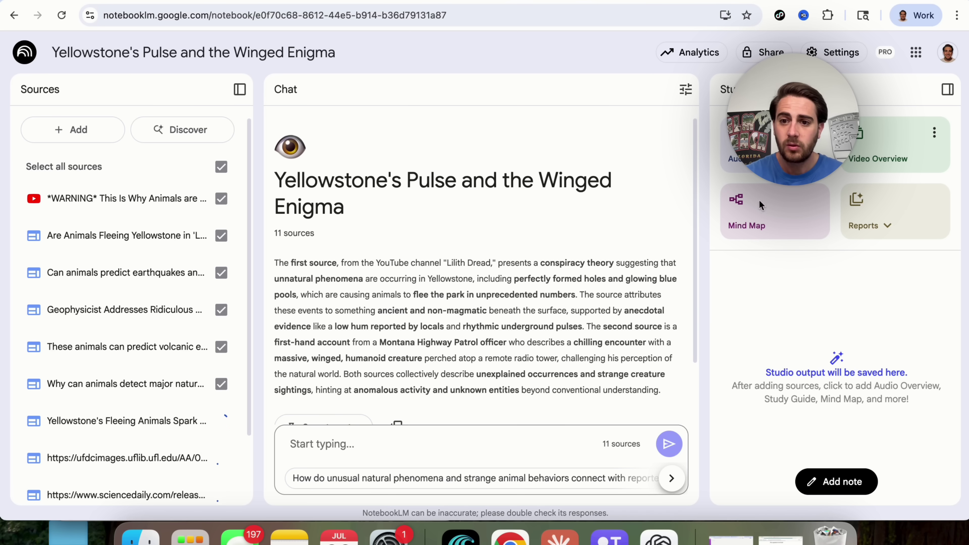
left_click(866, 223)
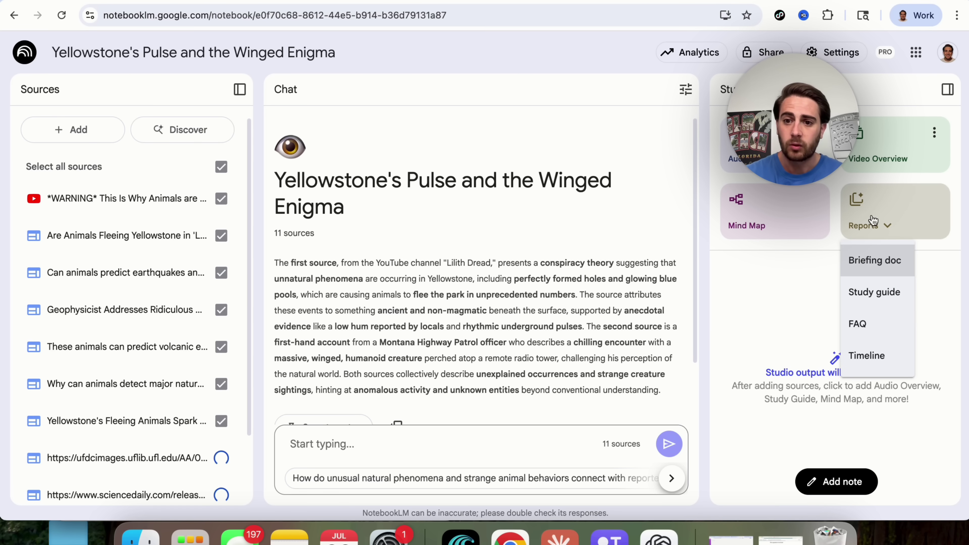
left_click(874, 274)
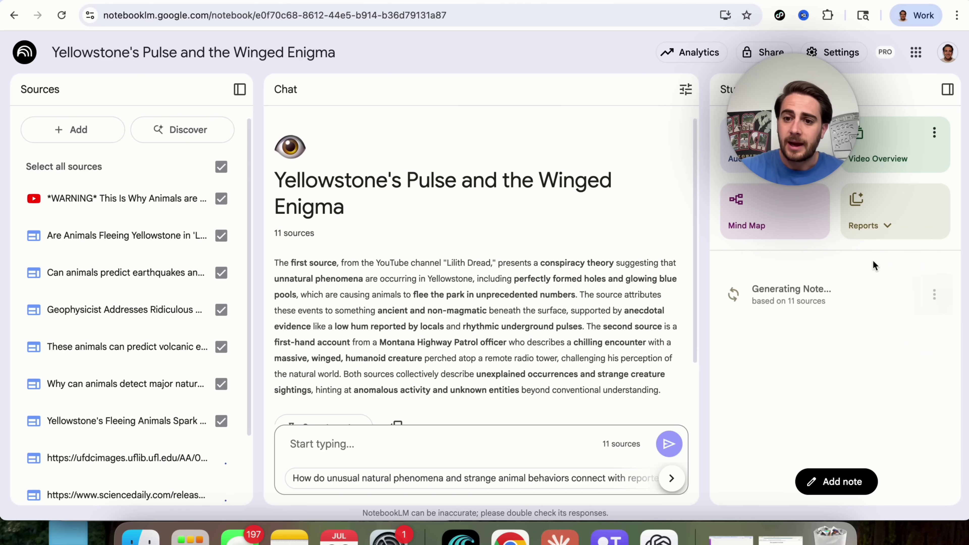
left_click(779, 226)
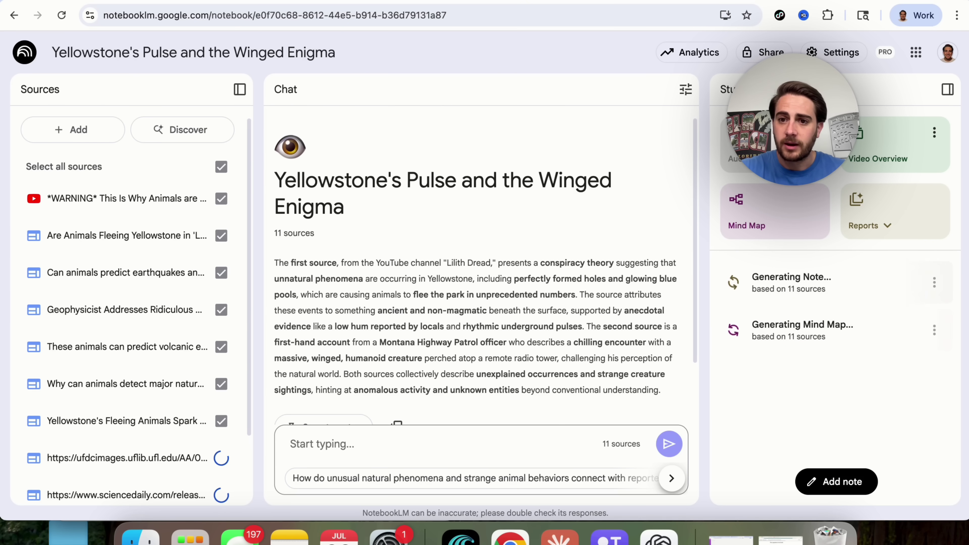
Step: Customize the Video Overview for a nervous viewer headed to Yellowstone soon, and generate it
left_click(933, 133)
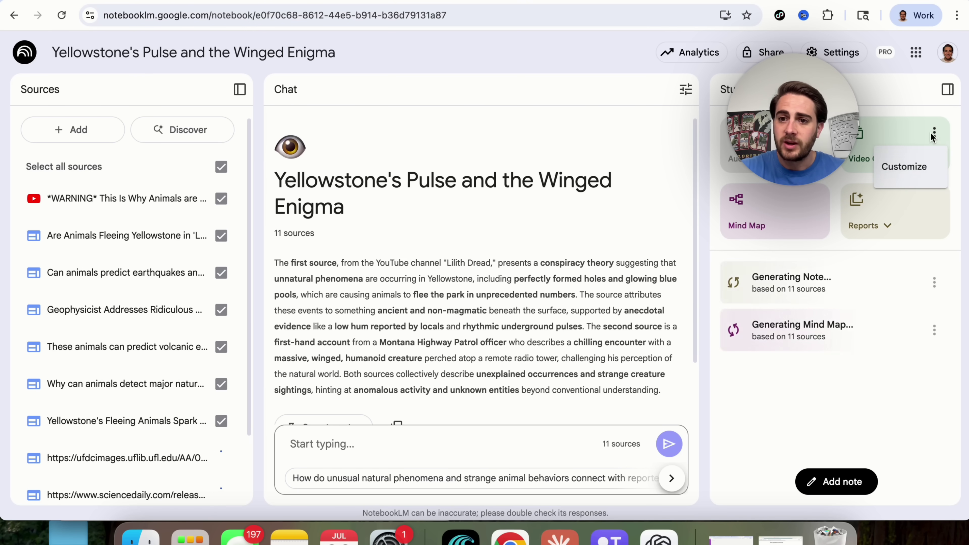
left_click(913, 166)
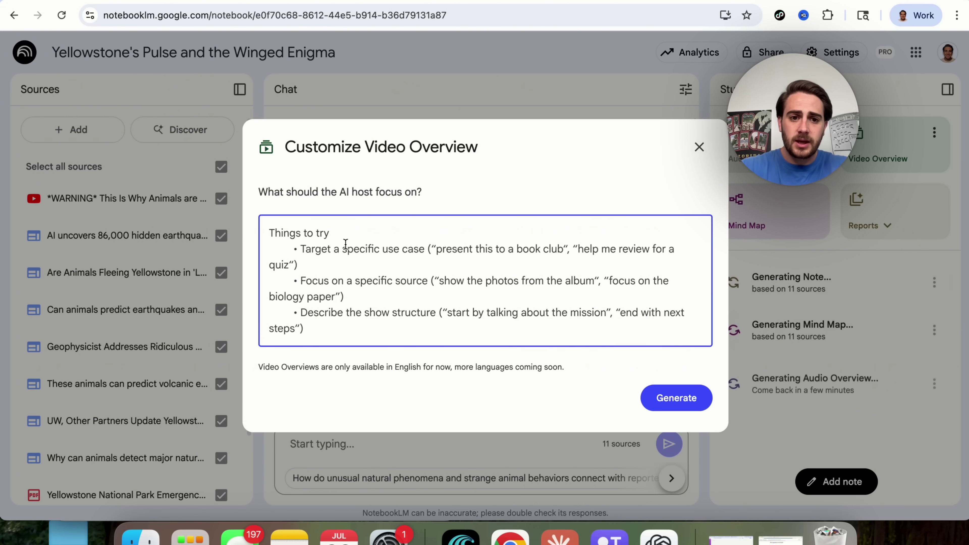
type("The specific vie")
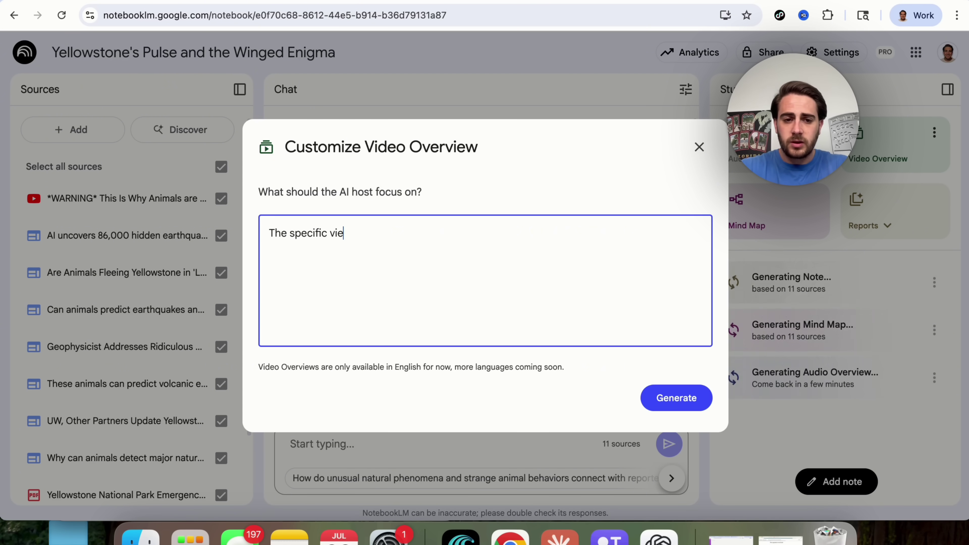
type("wer is someone headed to yellowstone s")
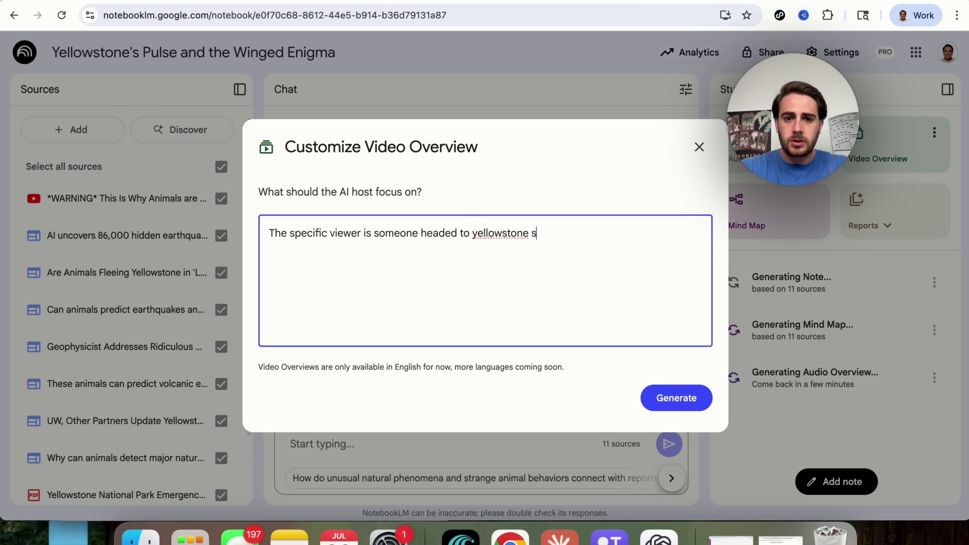
type("oon - they are really nervous")
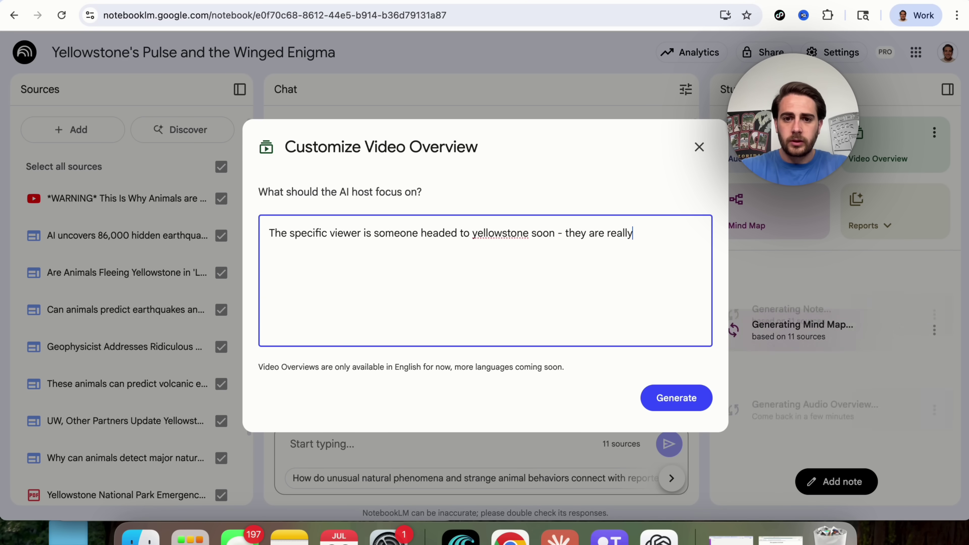
left_click(662, 406)
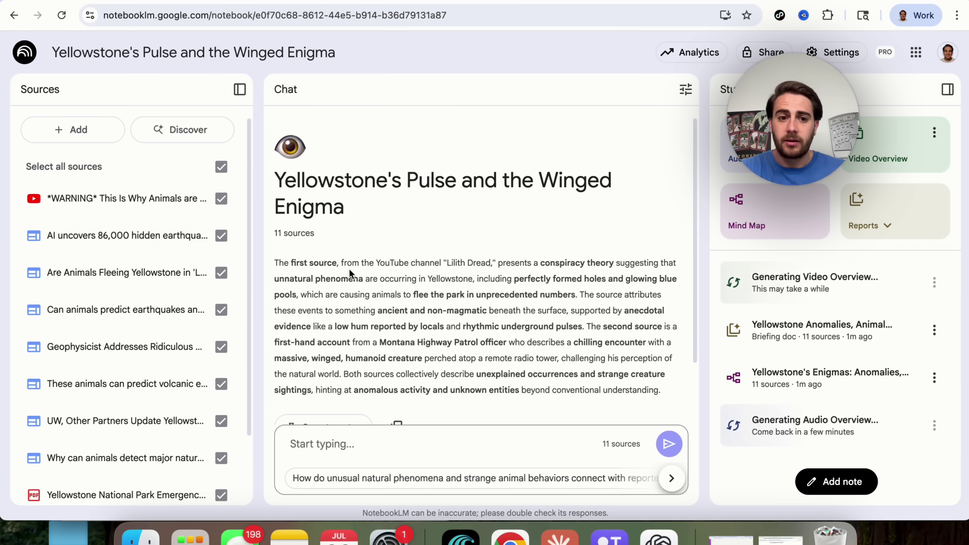
Step: Deselect all sources, then tick only the earthquake-prediction, geophysicist and volcanic-prediction articles
left_click(221, 167)
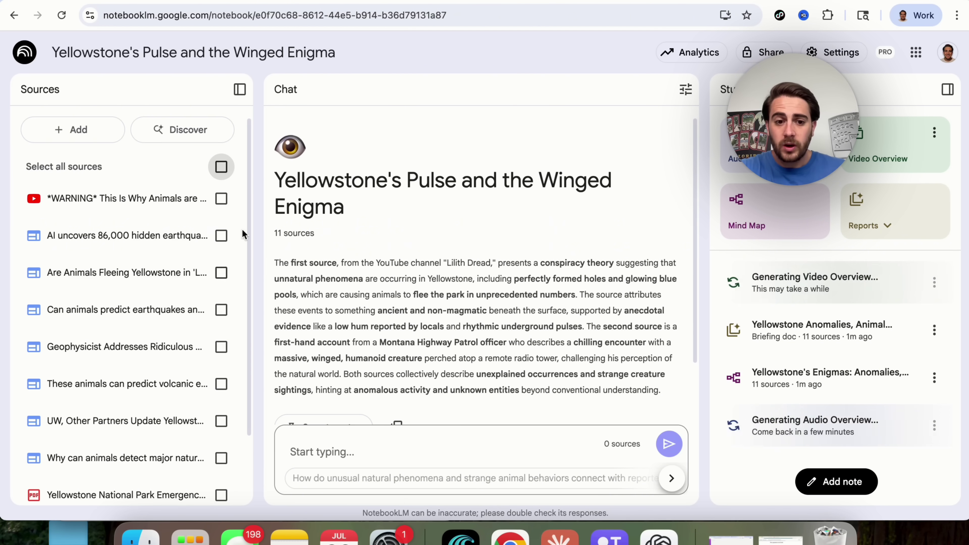
scroll(220, 229, "down", 3)
left_click(221, 228)
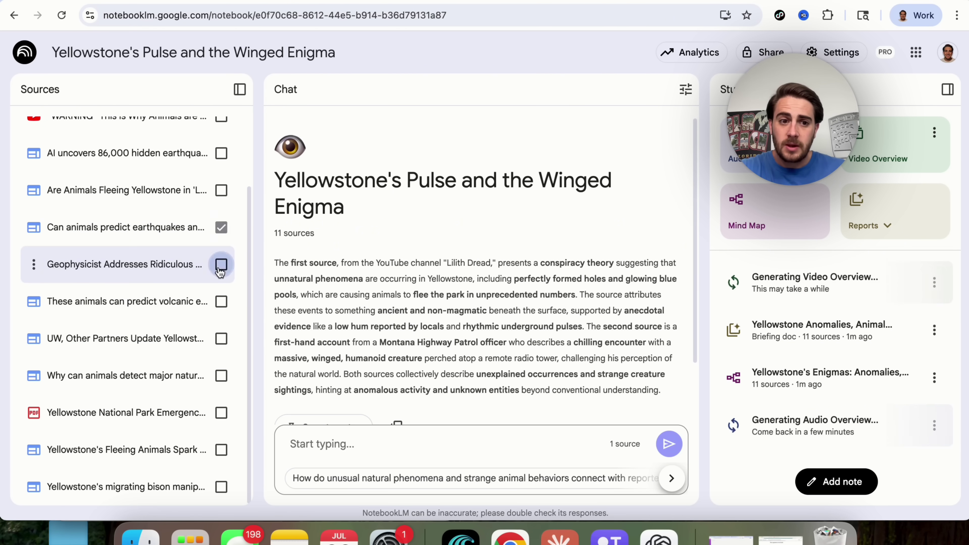
left_click(221, 264)
left_click(222, 301)
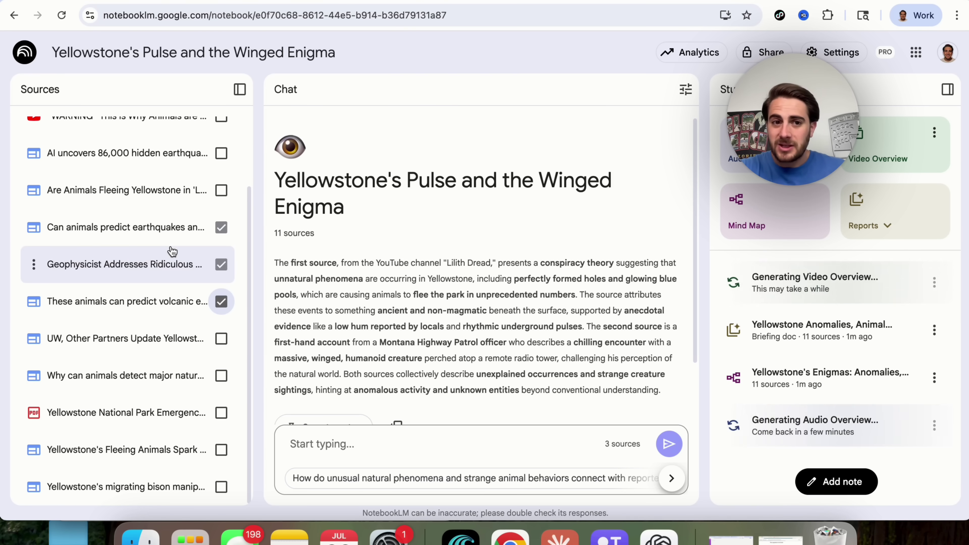
scroll(114, 244, "up", 3)
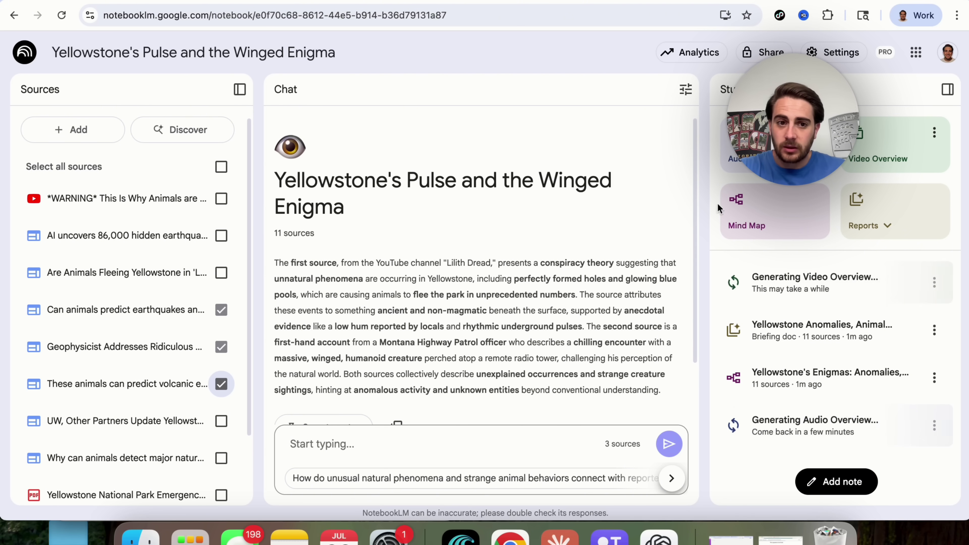
scroll(452, 372, "down", 2)
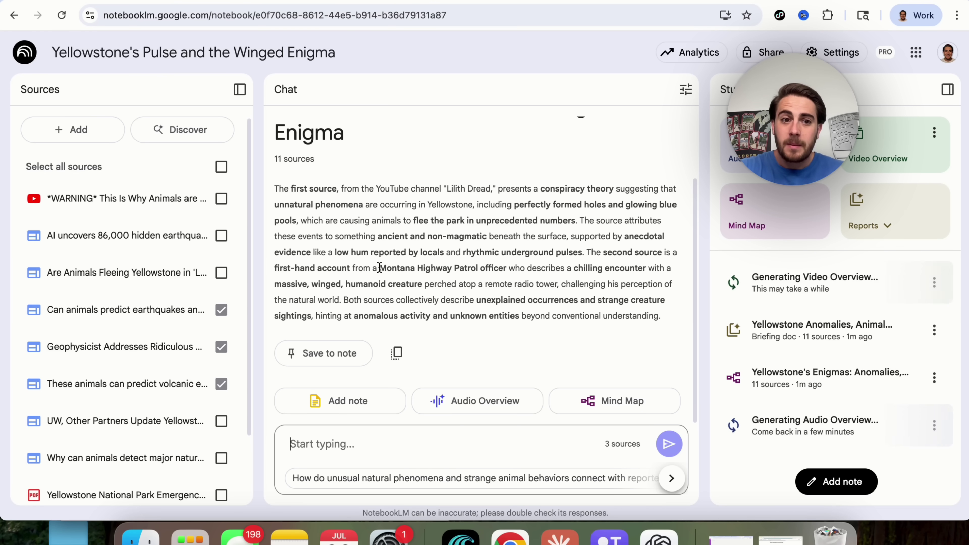
scroll(378, 271, "up", 2)
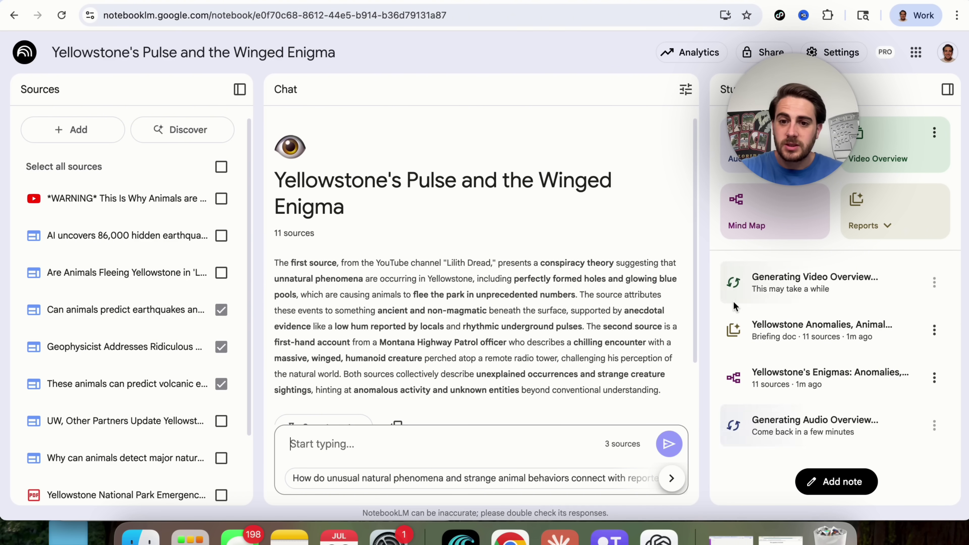
Step: Open the Yellowstone briefing document in Studio and read through it
left_click(800, 337)
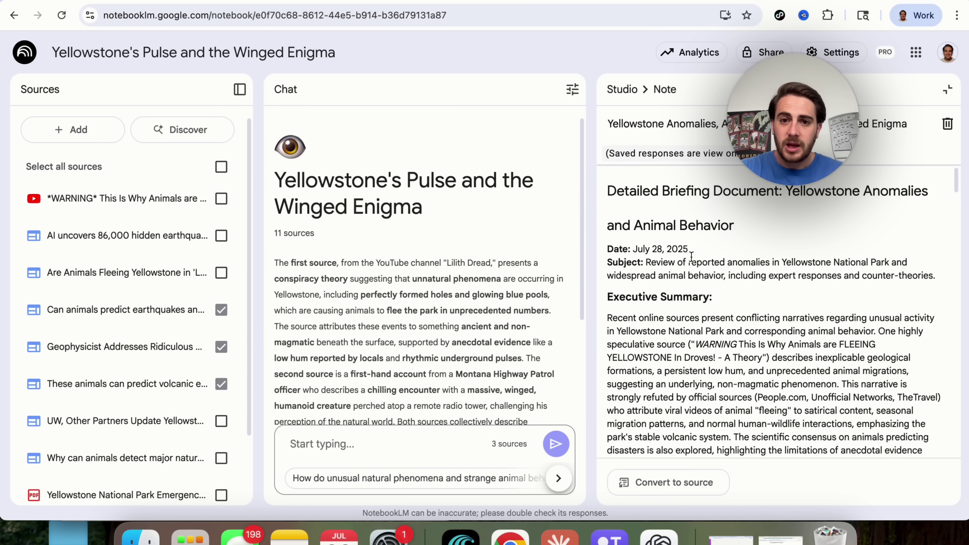
scroll(756, 293, "down", 15)
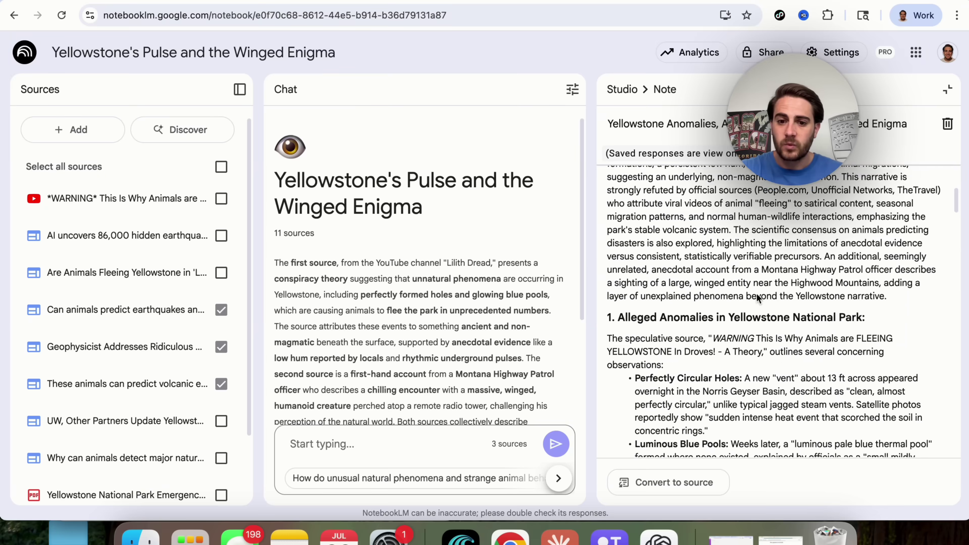
scroll(756, 294, "down", 20)
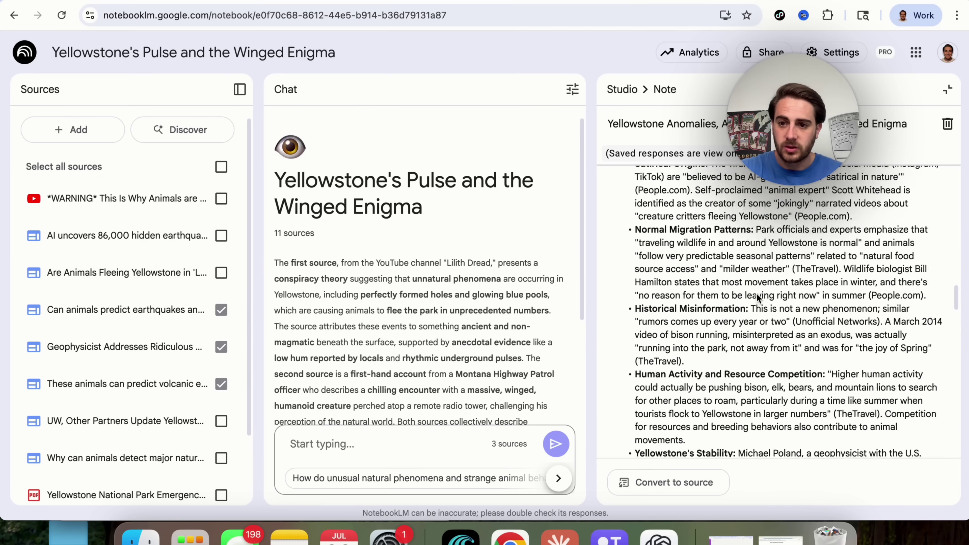
scroll(755, 294, "down", 8)
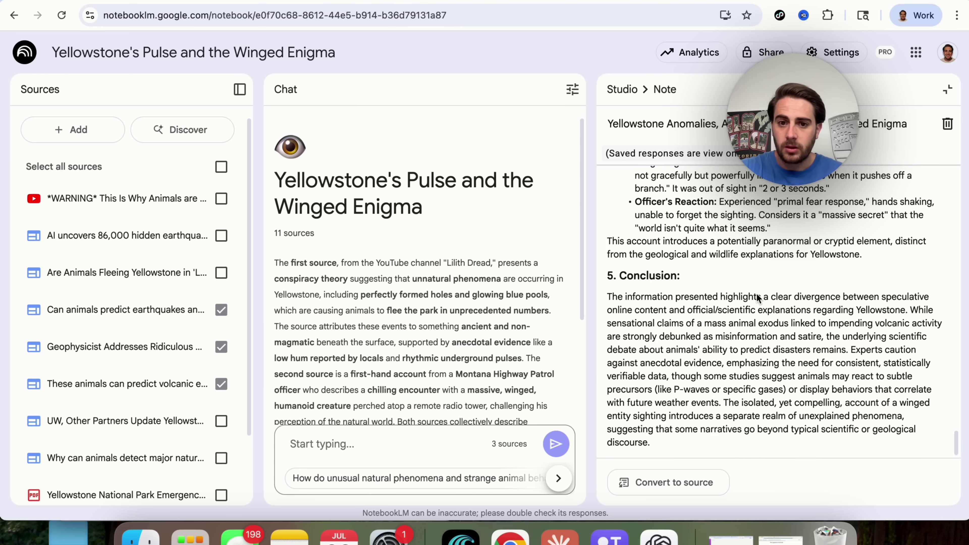
scroll(755, 293, "up", 20)
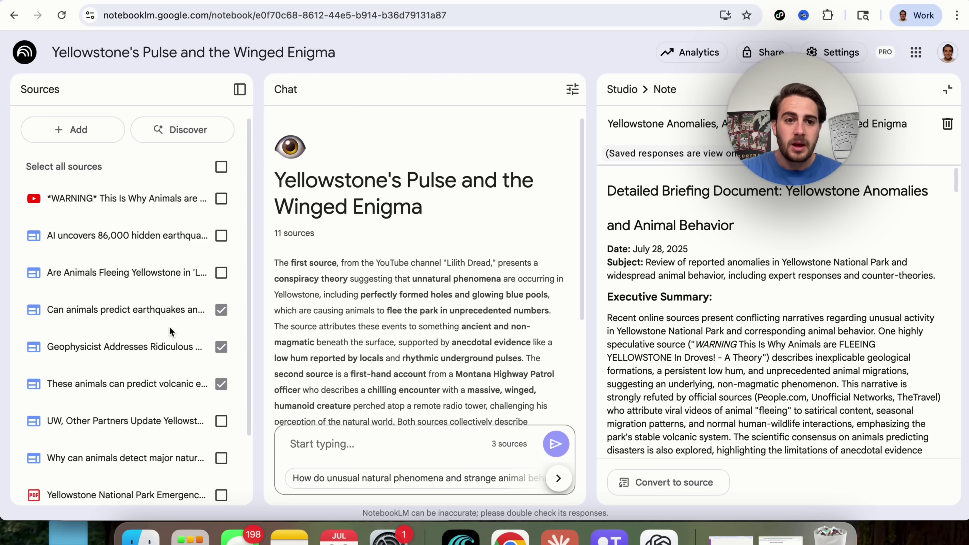
Step: Convert the briefing note into the 12th source and go back to the home grid
left_click(682, 487)
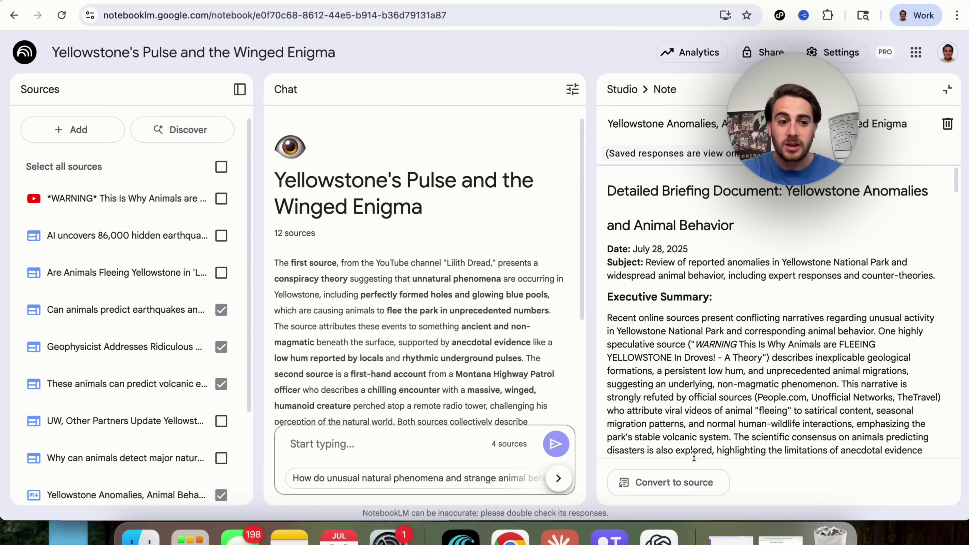
scroll(107, 480, "down", 5)
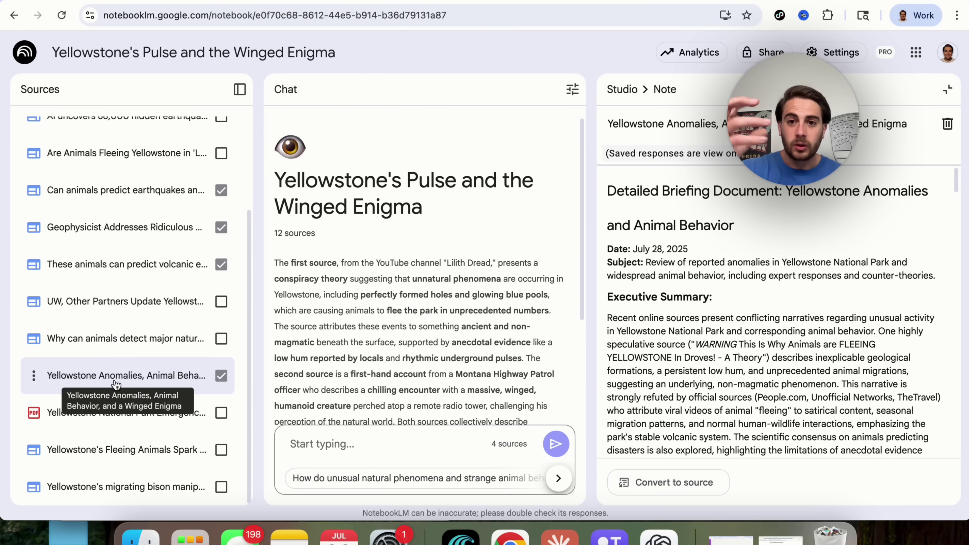
scroll(648, 276, "left", 5)
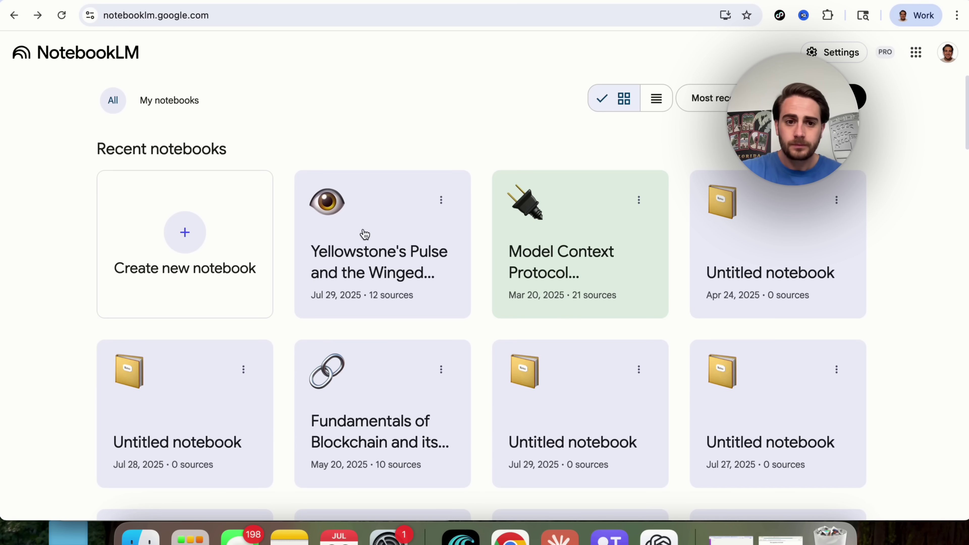
Step: Open the Yellowstone's Enigmas mind map and expand the Reported Incidents (Unconfirmed) and Technician Report branches
left_click(364, 234)
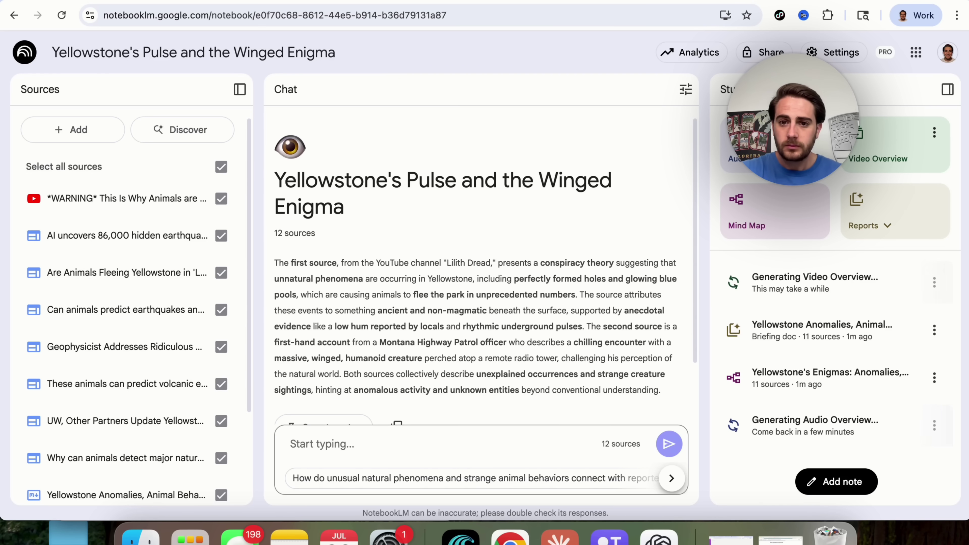
left_click(789, 378)
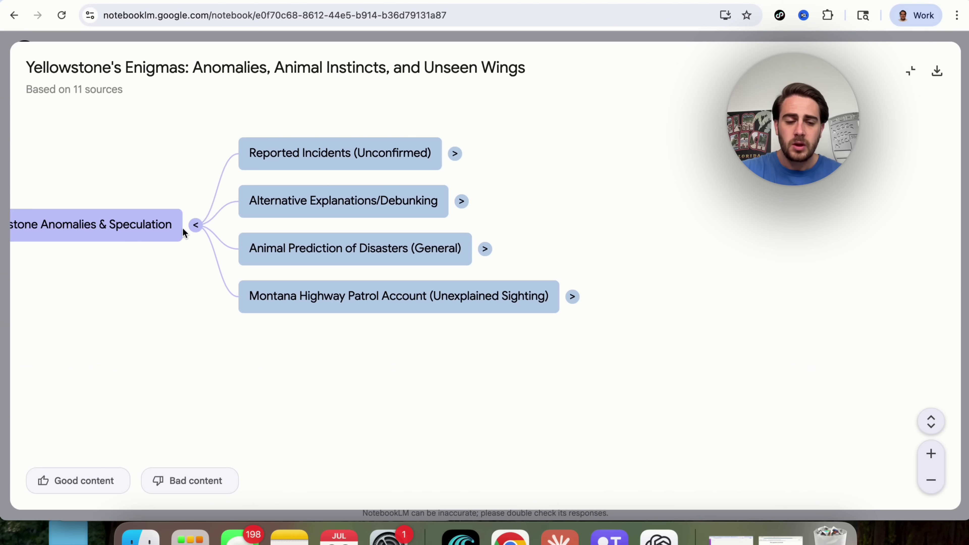
left_click(456, 153)
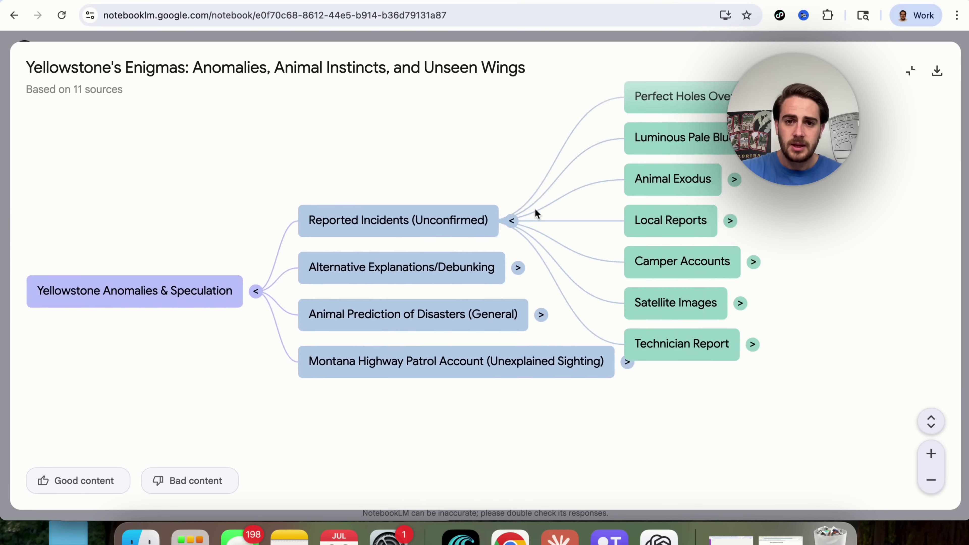
left_click(850, 418)
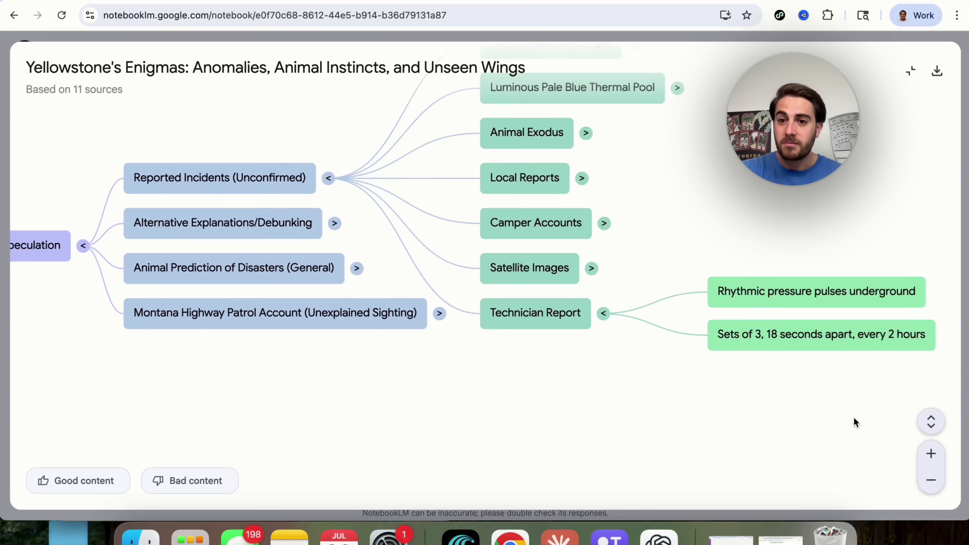
Step: Zoom out, download the mind map as a PNG, preview it, and exit full-screen
left_click(931, 480)
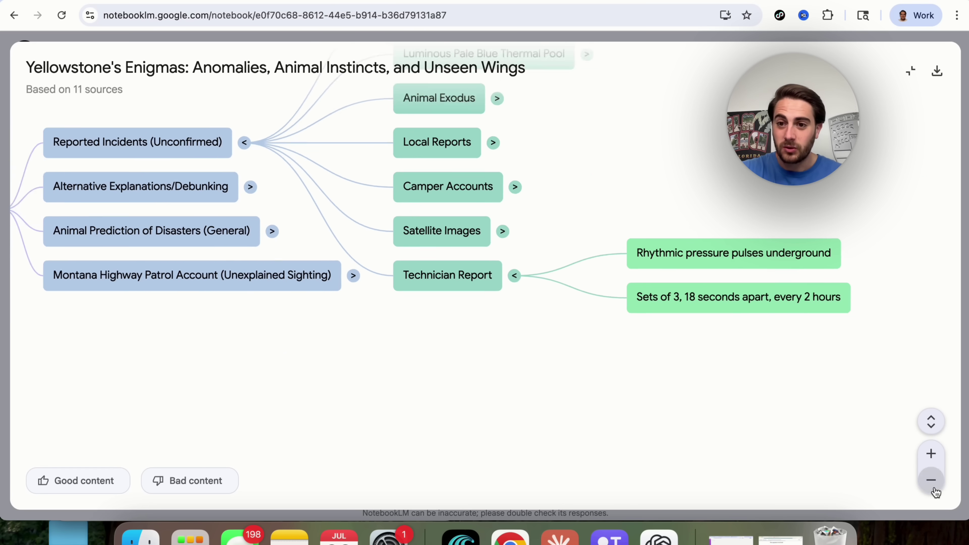
left_click(931, 480)
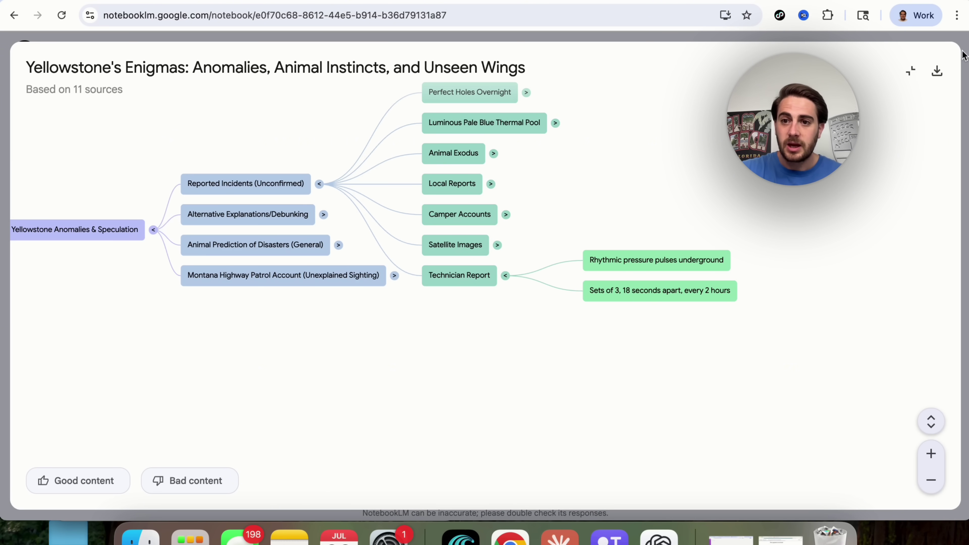
left_click(928, 74)
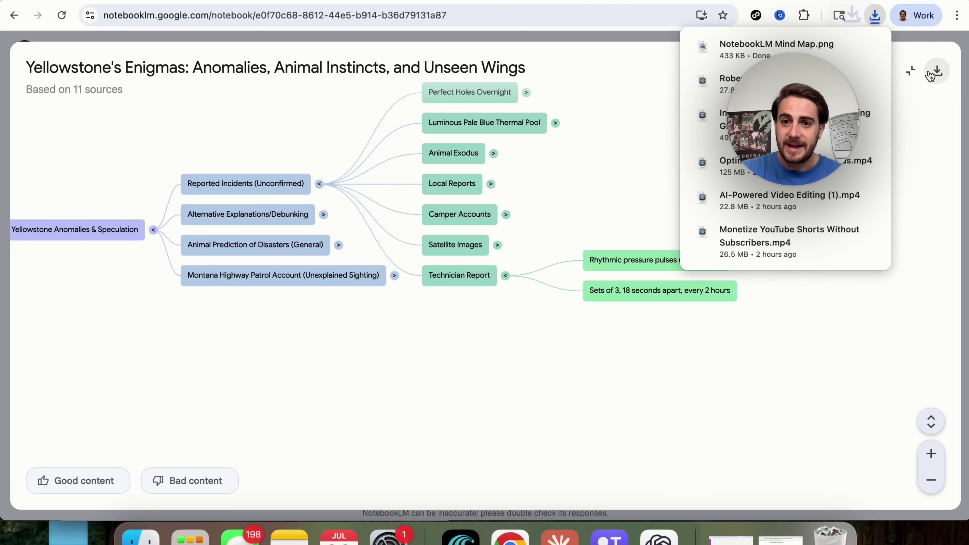
left_click(791, 53)
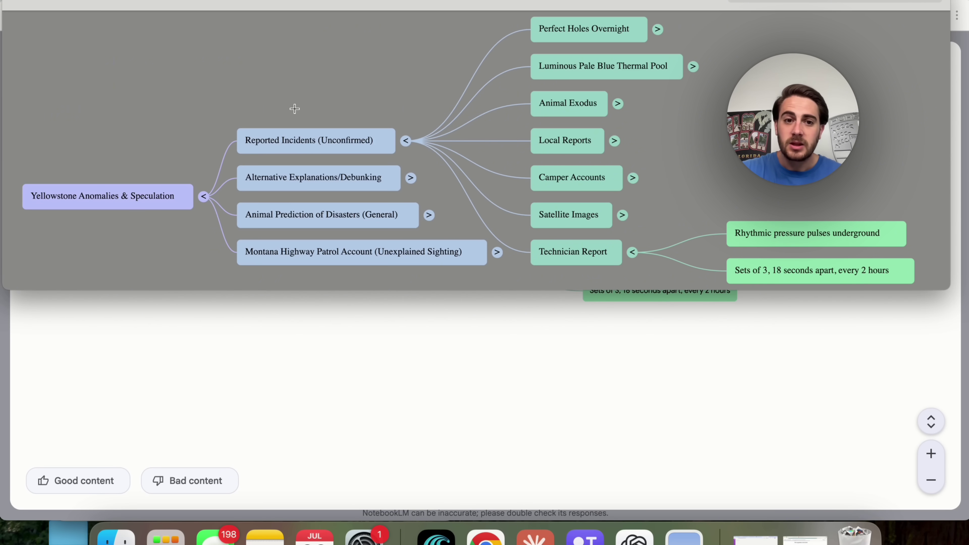
left_click(13, 2)
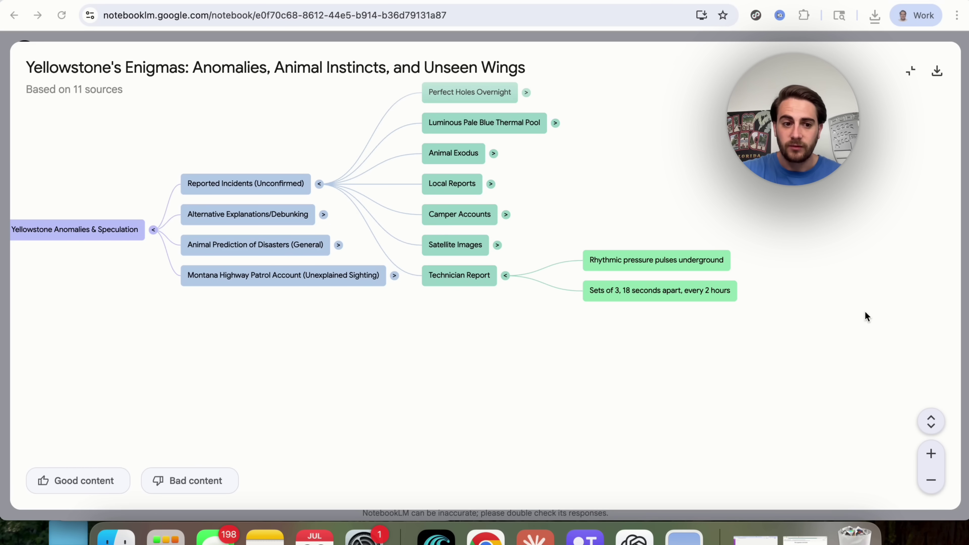
scroll(864, 311, "down", 2)
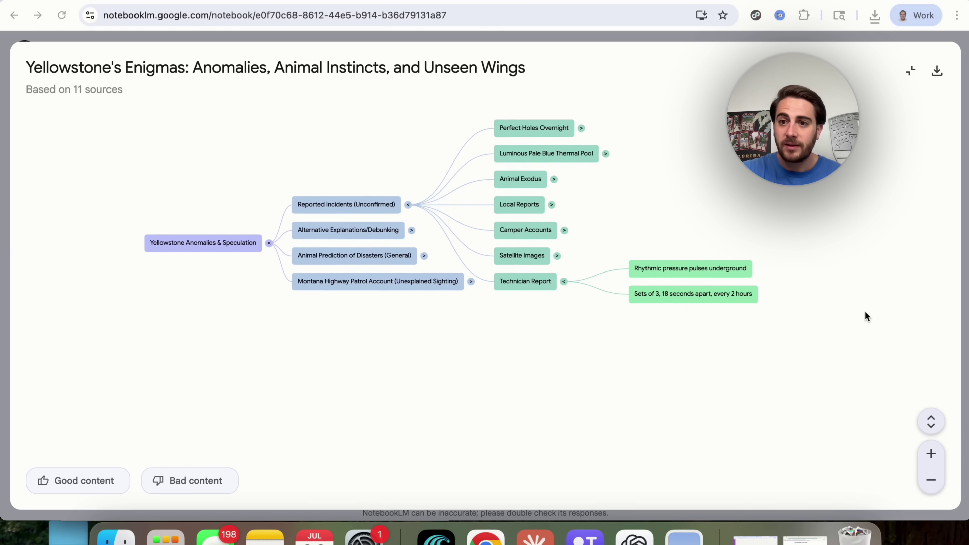
left_click(911, 71)
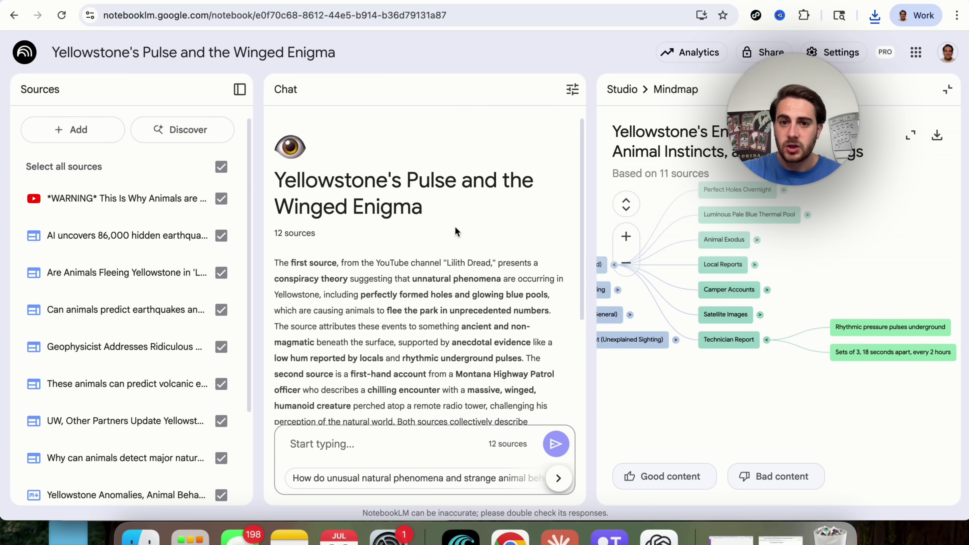
Step: Return from the mind map to the Studio overview and open the notebook's sharing settings
left_click(621, 89)
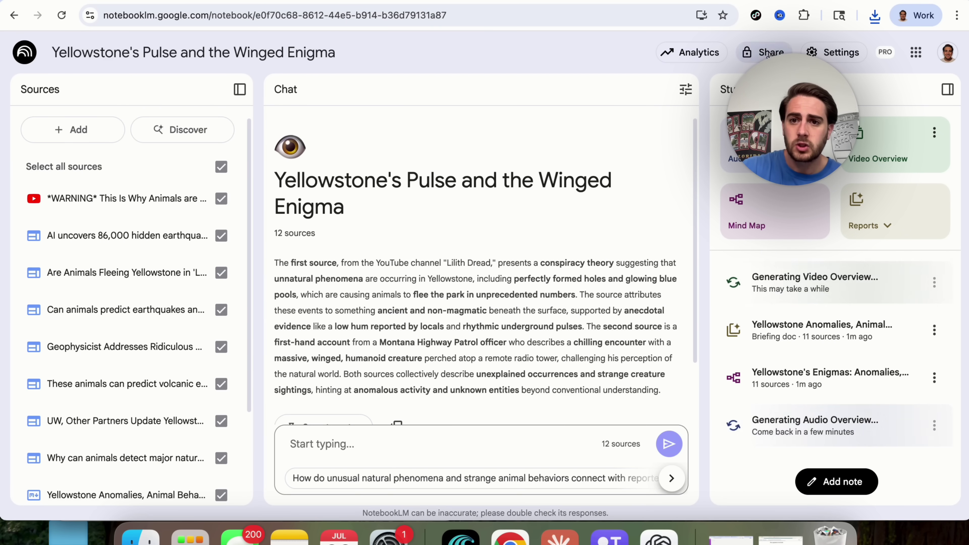
left_click(768, 53)
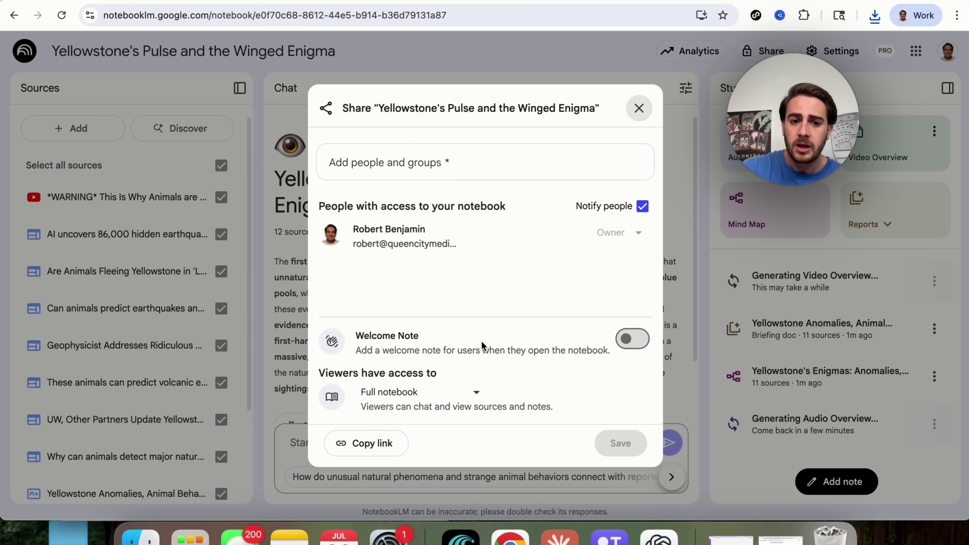
Step: Keep full-notebook viewer access, close the share dialog, and check the notebook's Analytics
left_click(477, 393)
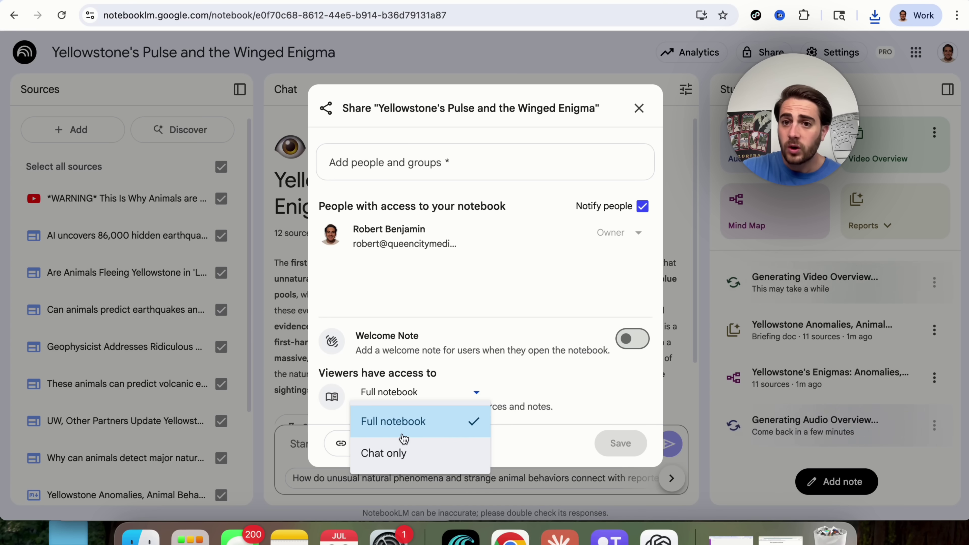
left_click(640, 108)
left_click(640, 108)
left_click(691, 52)
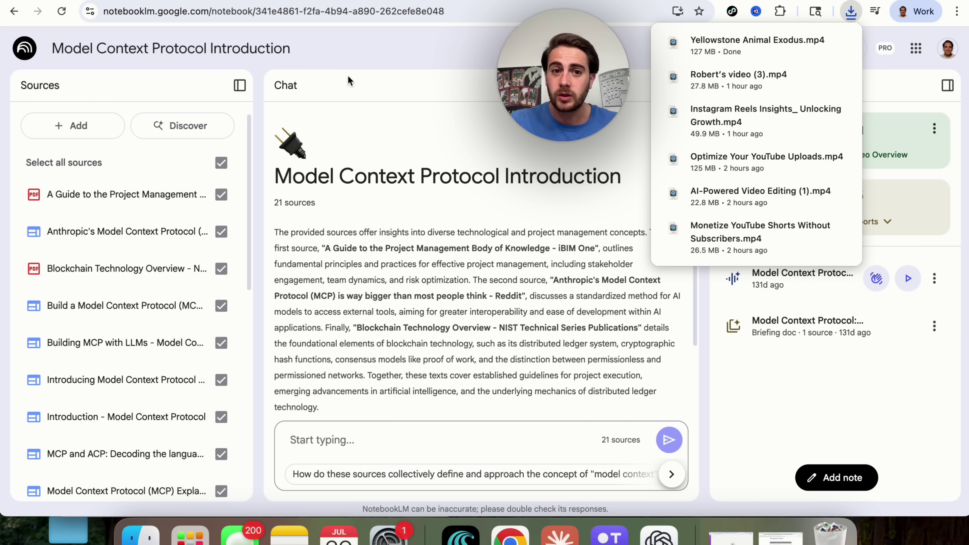
Step: Dismiss the downloads list and launch the Model Context Protocol Introduction audio overview in Interactive mode
left_click(342, 64)
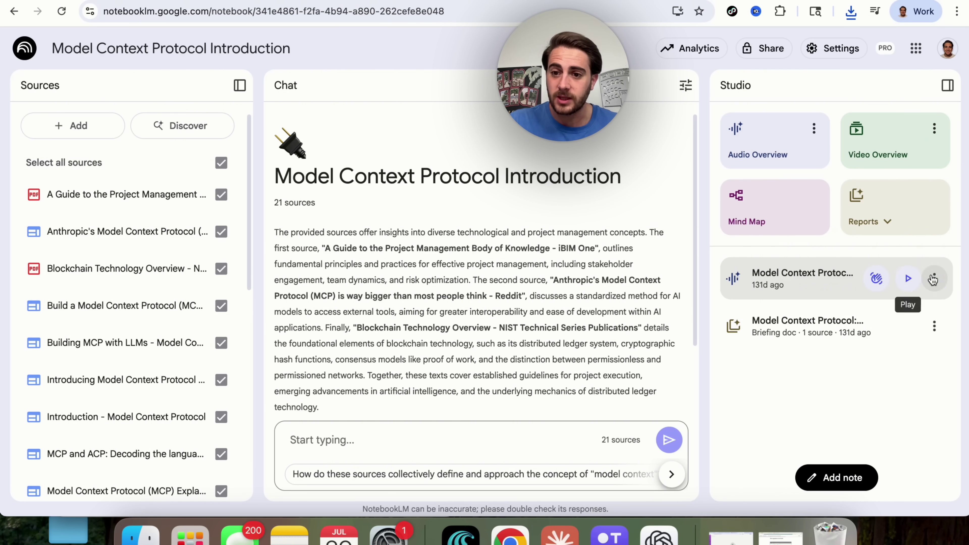
left_click(933, 279)
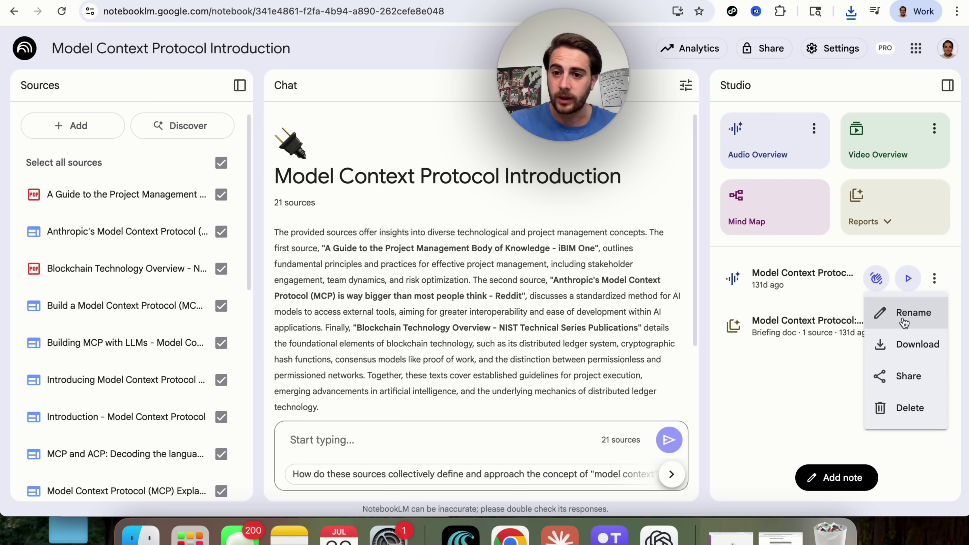
left_click(910, 281)
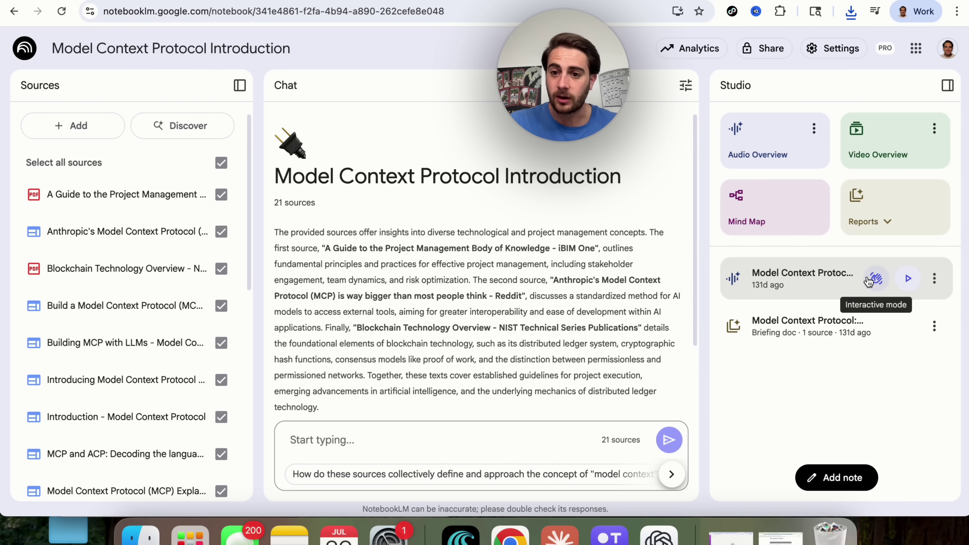
left_click(874, 280)
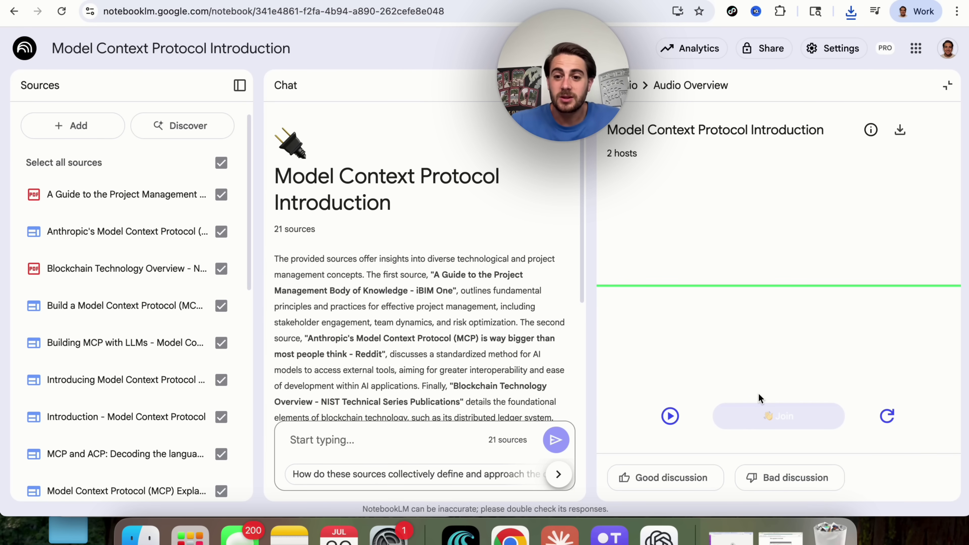
Step: Play the interactive audio overview for a few seconds, then pause it
left_click(670, 416)
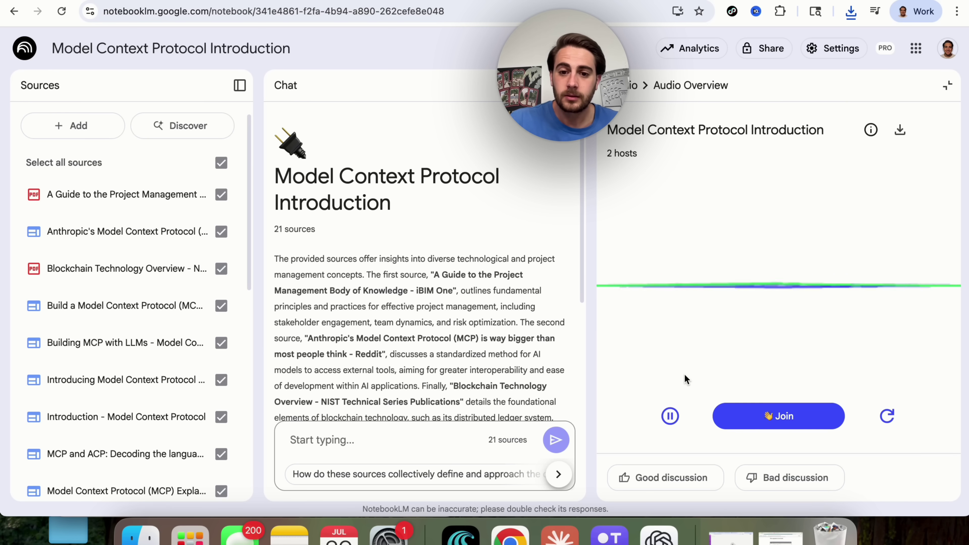
left_click(670, 417)
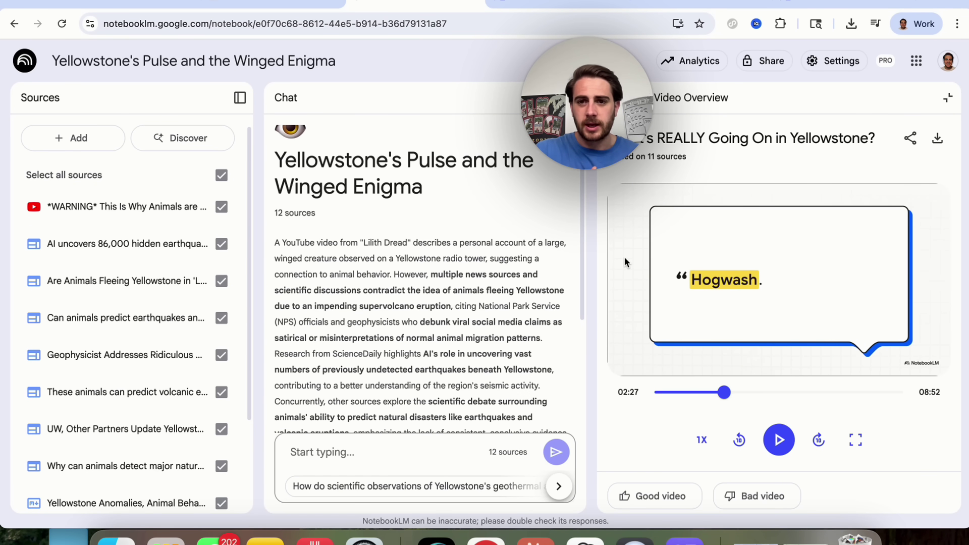
Step: Open the What's REALLY Going On in Yellowstone? video overview and start playback
key("Escape")
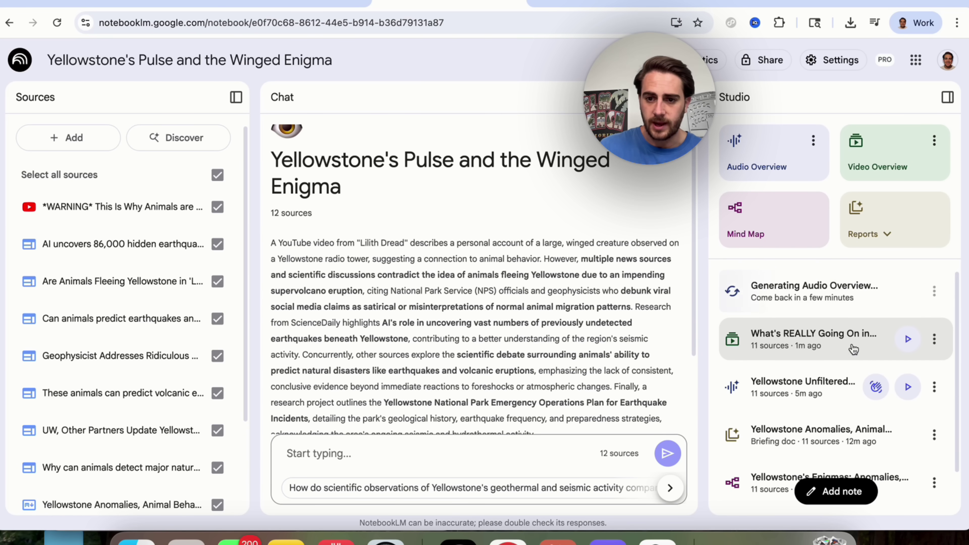
left_click(934, 339)
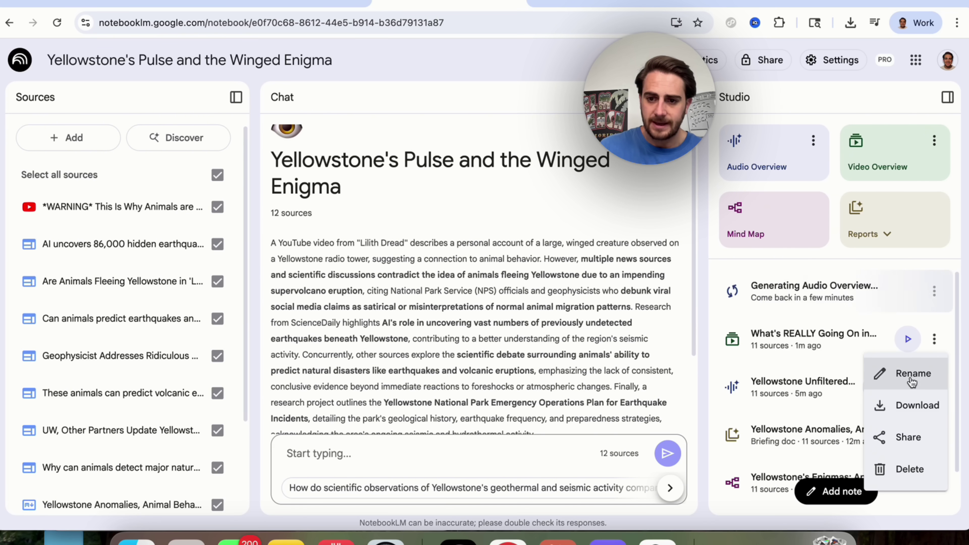
left_click(800, 334)
left_click(782, 335)
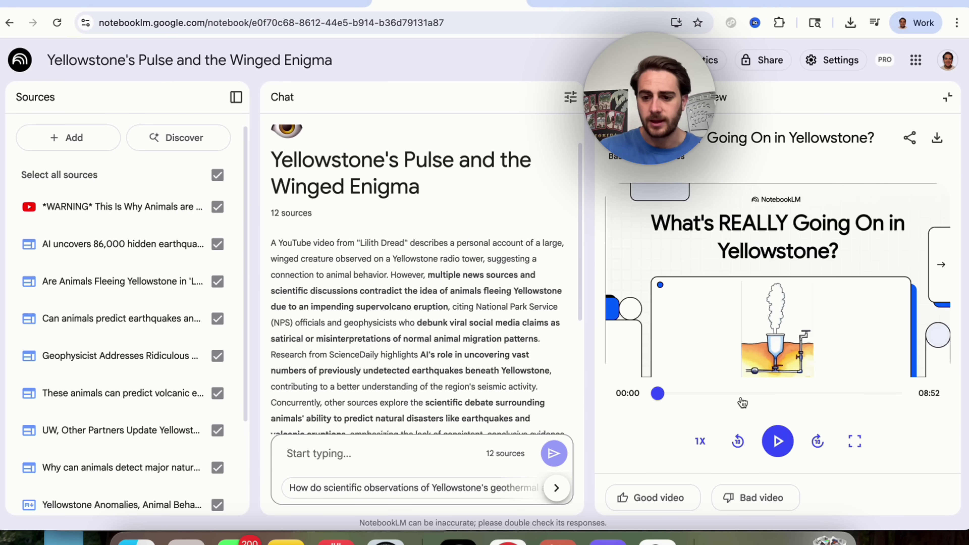
left_click(777, 441)
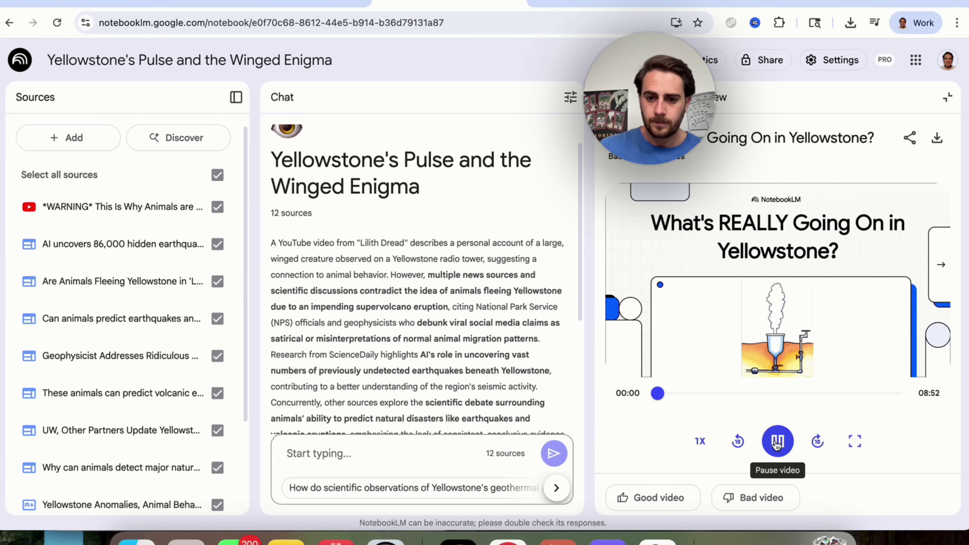
Step: Seek to The Viral Panic and the wildlife rumor quote, then pause at the Hogwash quote
left_click(673, 394)
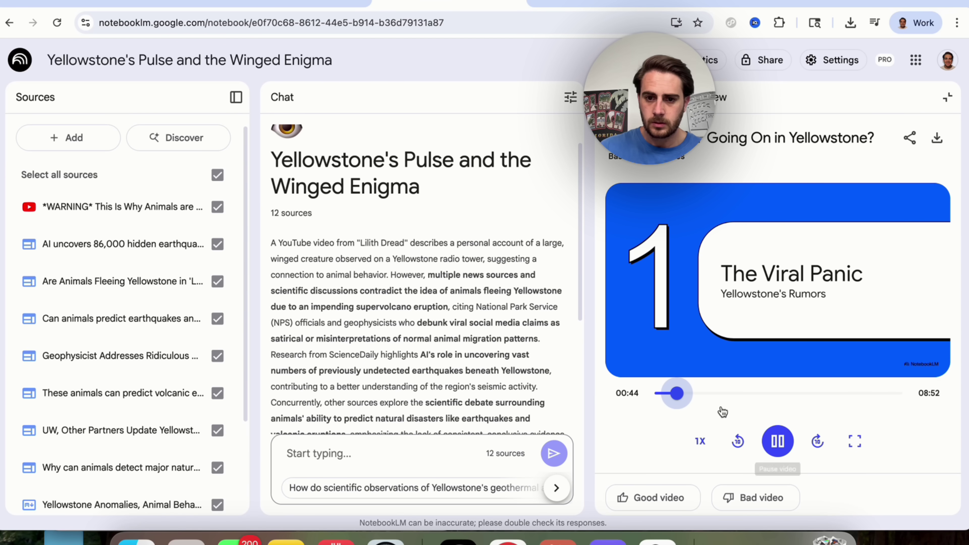
left_click(703, 394)
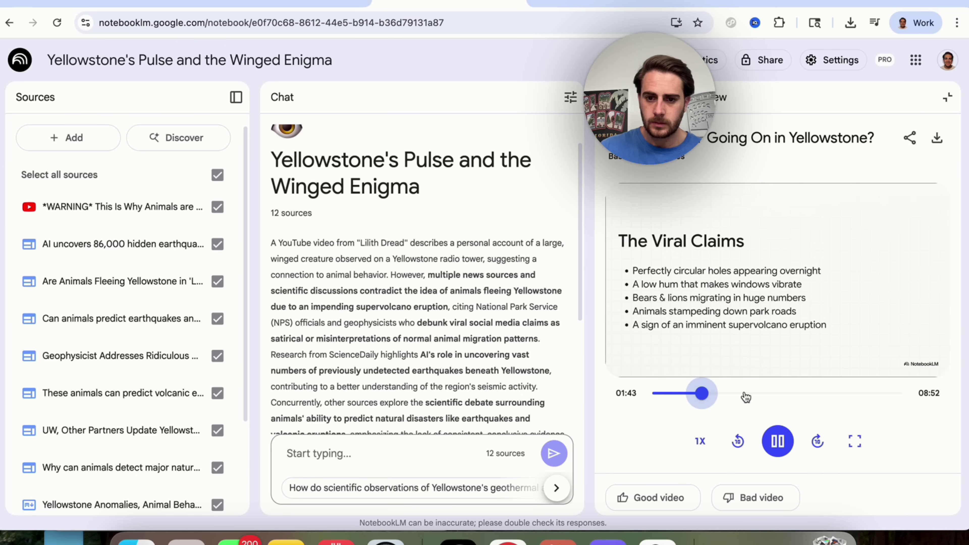
left_click(747, 394)
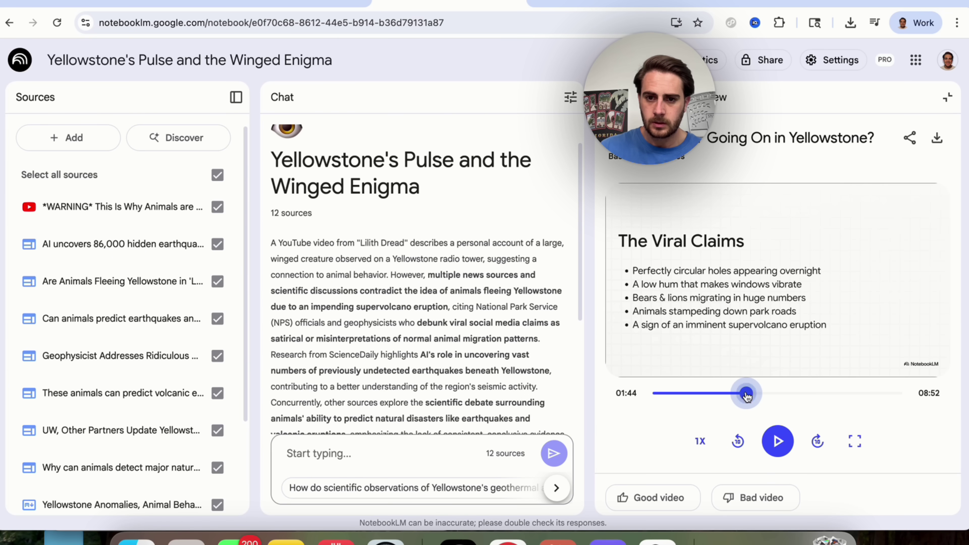
left_click(789, 445)
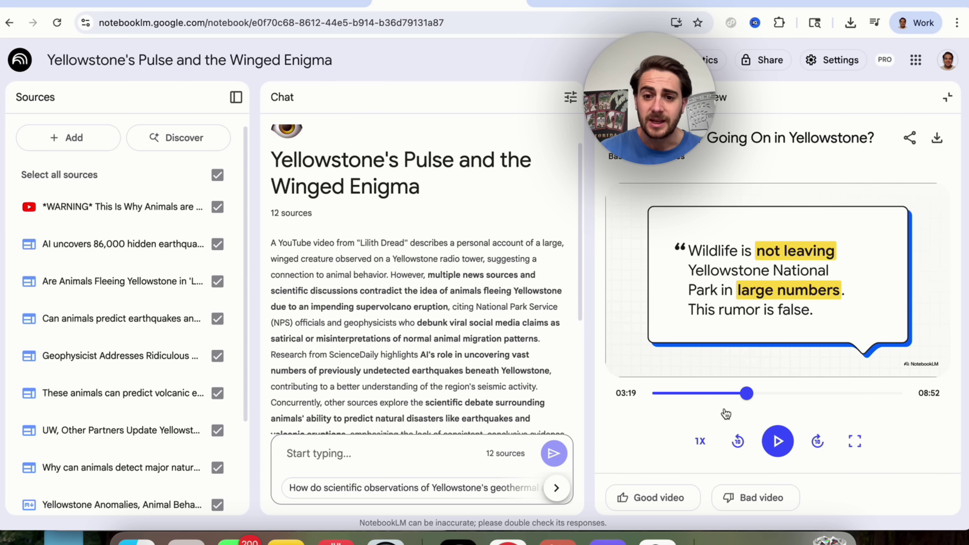
left_click(722, 395)
left_click(778, 441)
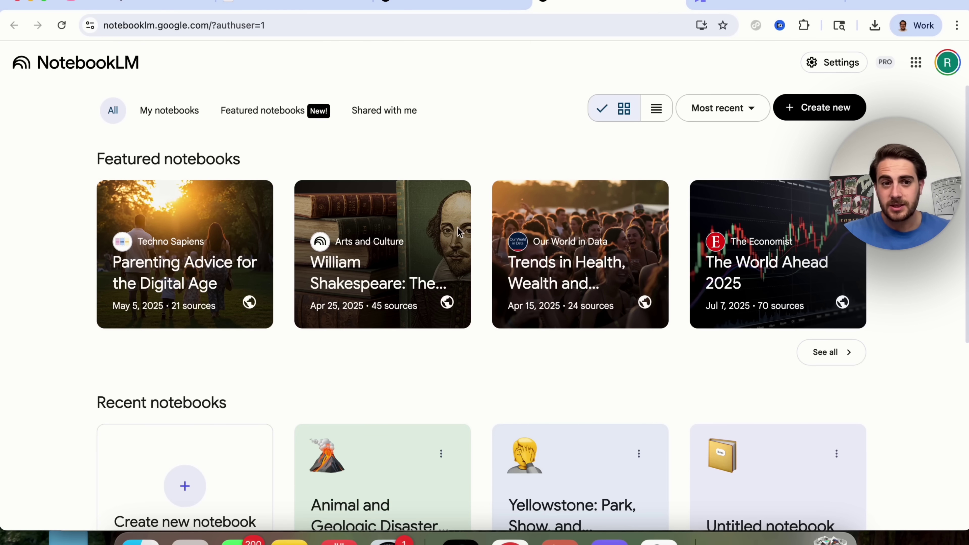
Step: Browse the Featured notebooks cards, then create a new untitled notebook
left_click(260, 111)
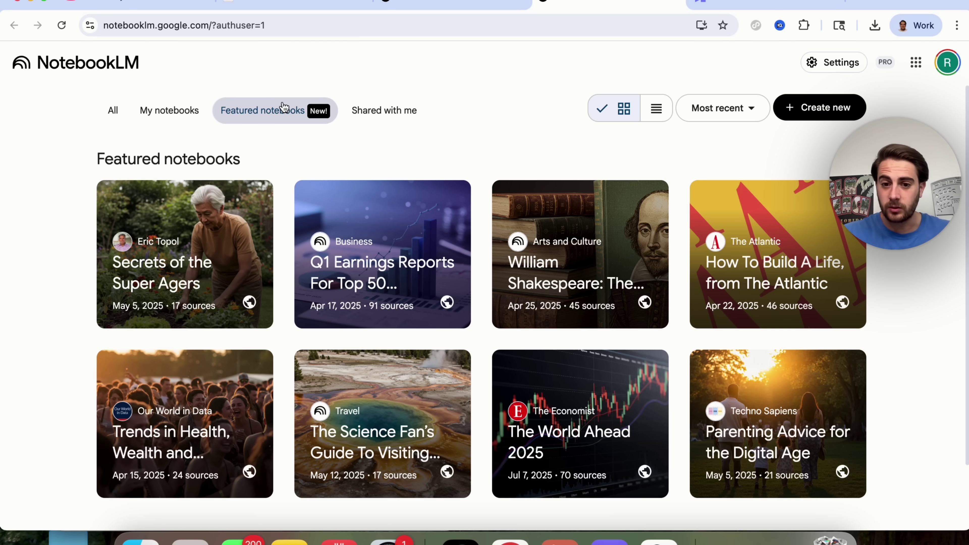
scroll(318, 246, "down", 2)
scroll(318, 247, "up", 2)
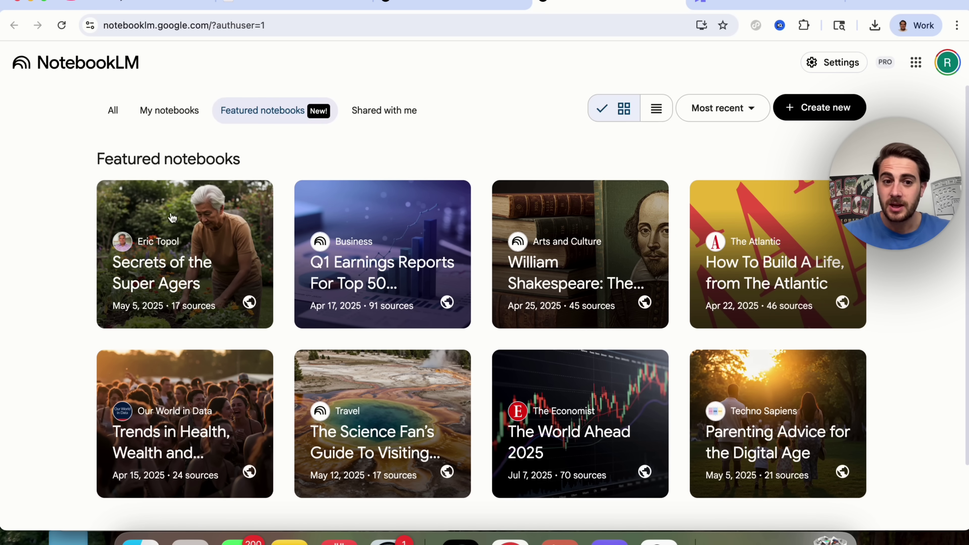
mouse_move(244, 300)
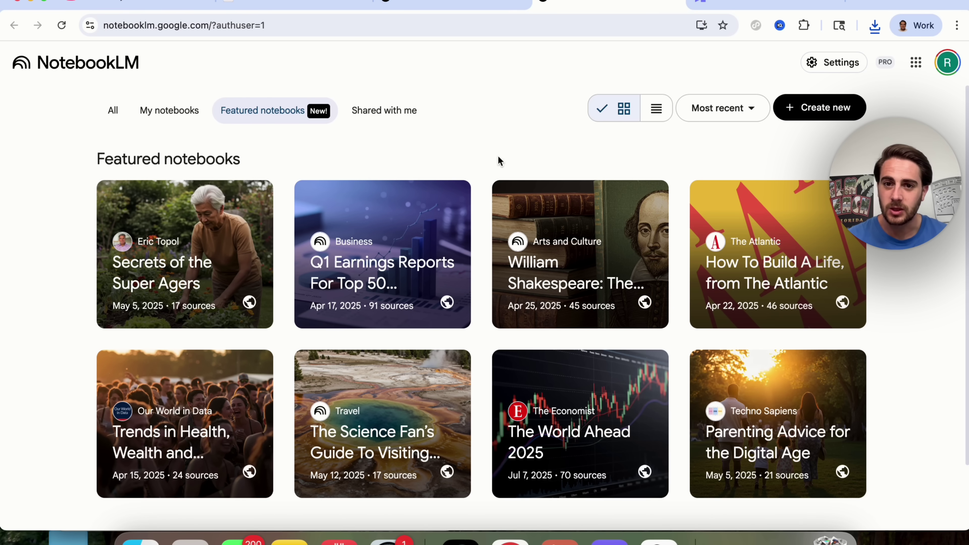
left_click(804, 109)
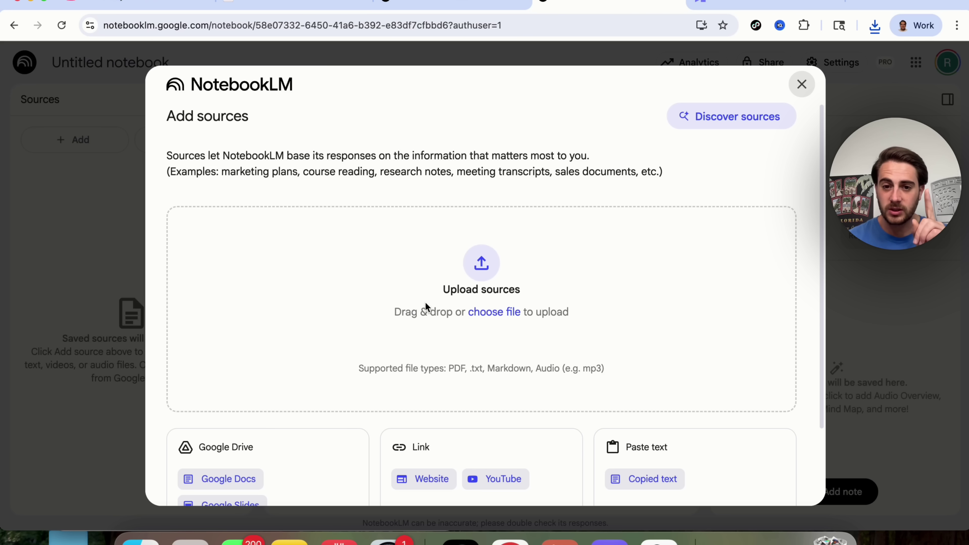
Step: Scroll through the Add sources options, then dismiss the dialog to reveal the 0-source notebook
scroll(426, 306, "down", 2)
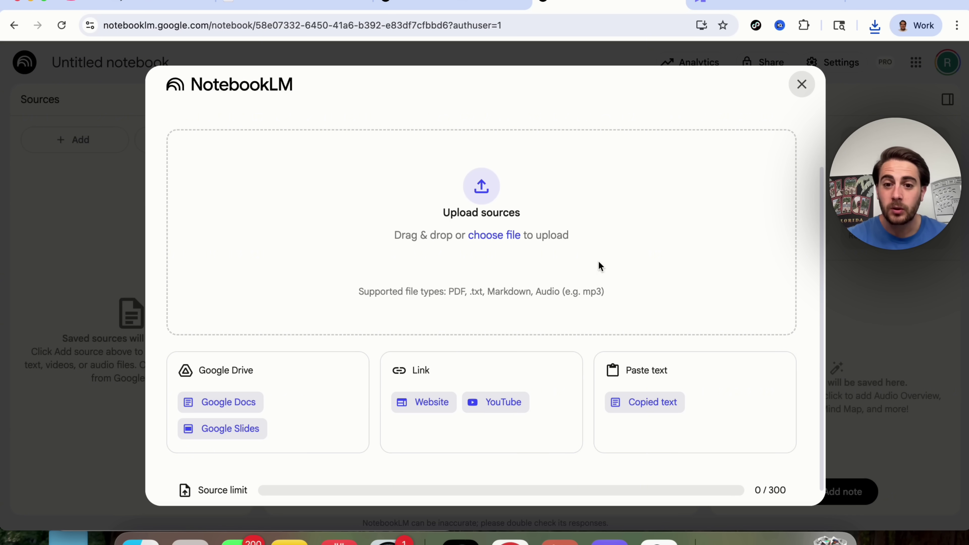
scroll(633, 350, "down", 1)
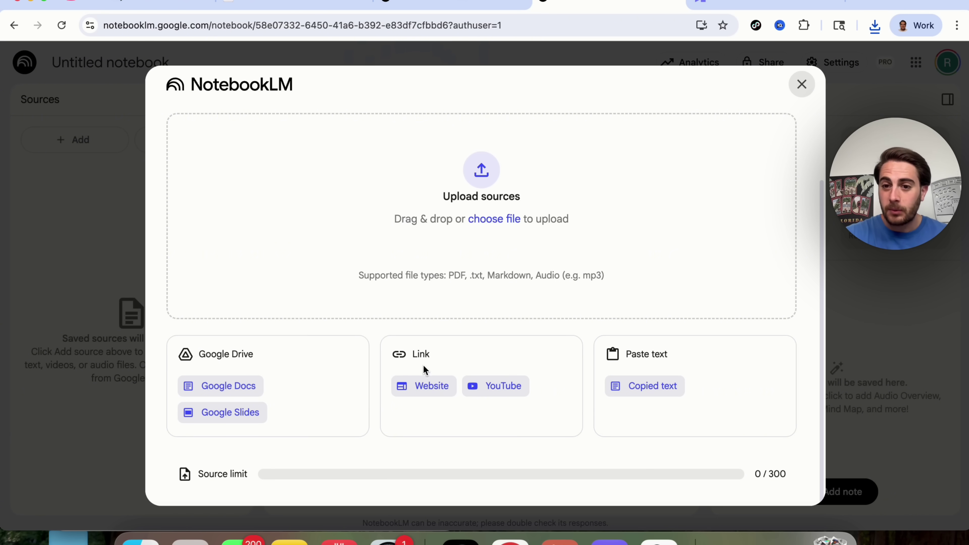
left_click(800, 84)
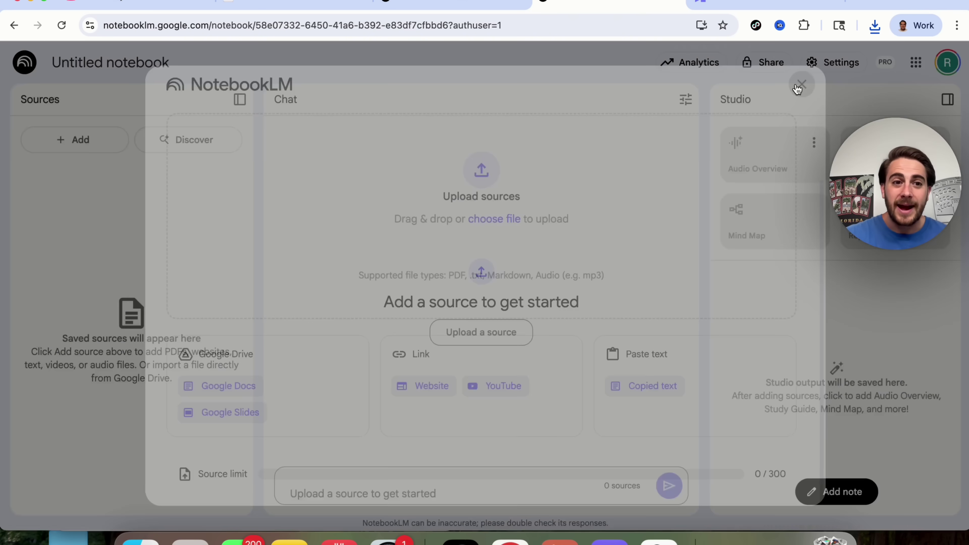
Step: Open the featured 'William Shakespeare: The Complete Plays' notebook, load its Shakespeare's Tragedies audio overview, then return home
left_click(26, 63)
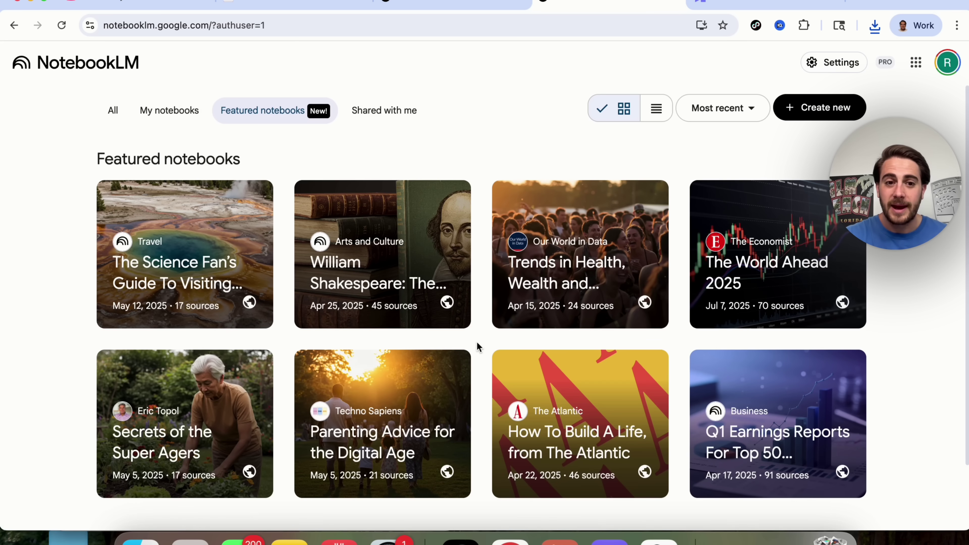
left_click(394, 225)
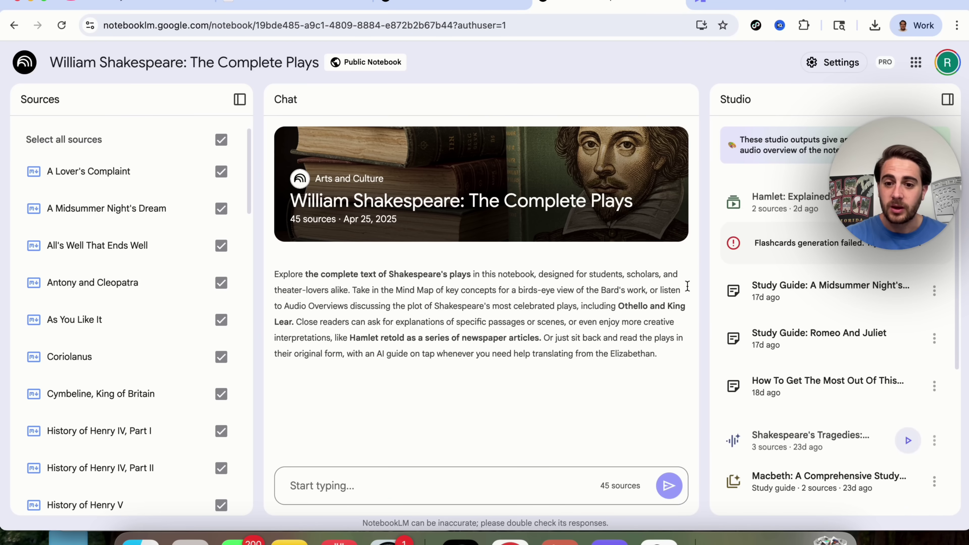
scroll(761, 454, "down", 1)
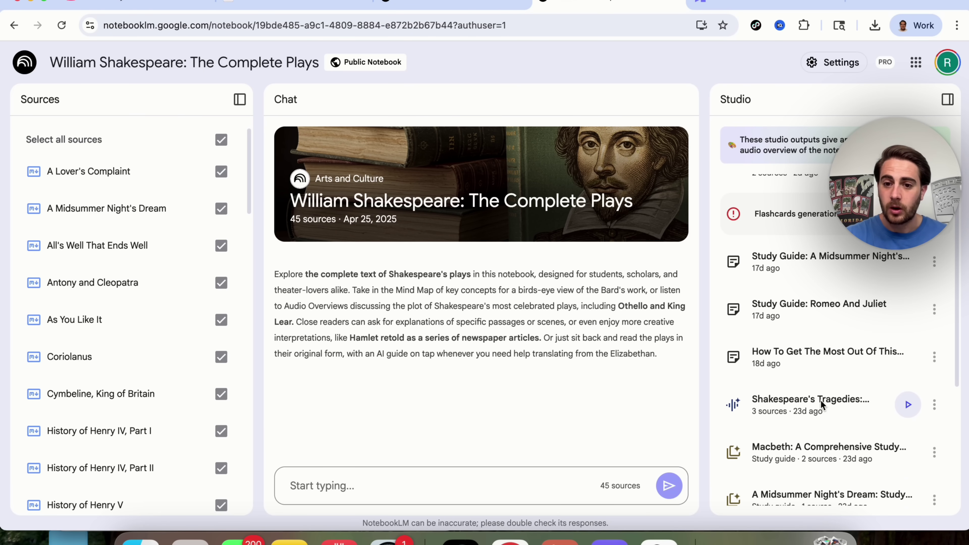
scroll(814, 404, "down", 2)
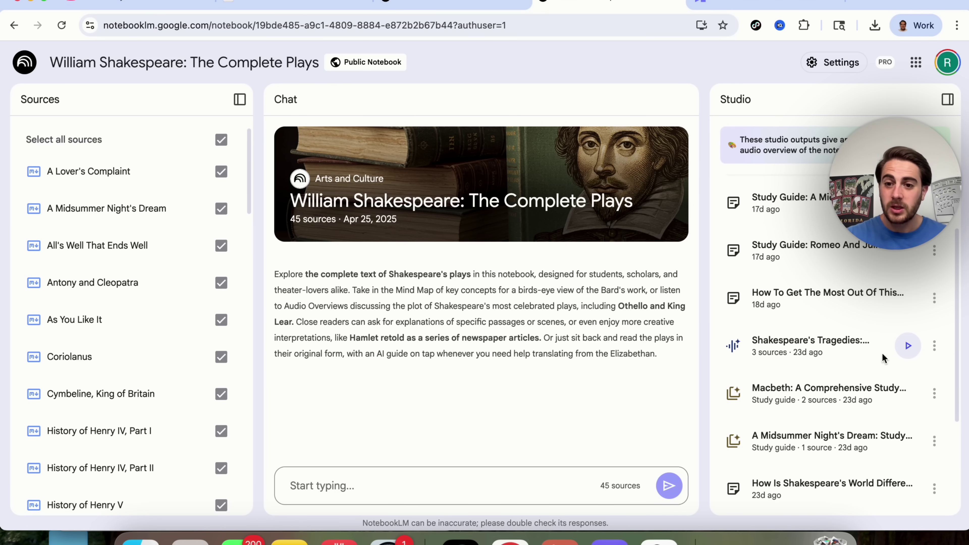
left_click(786, 345)
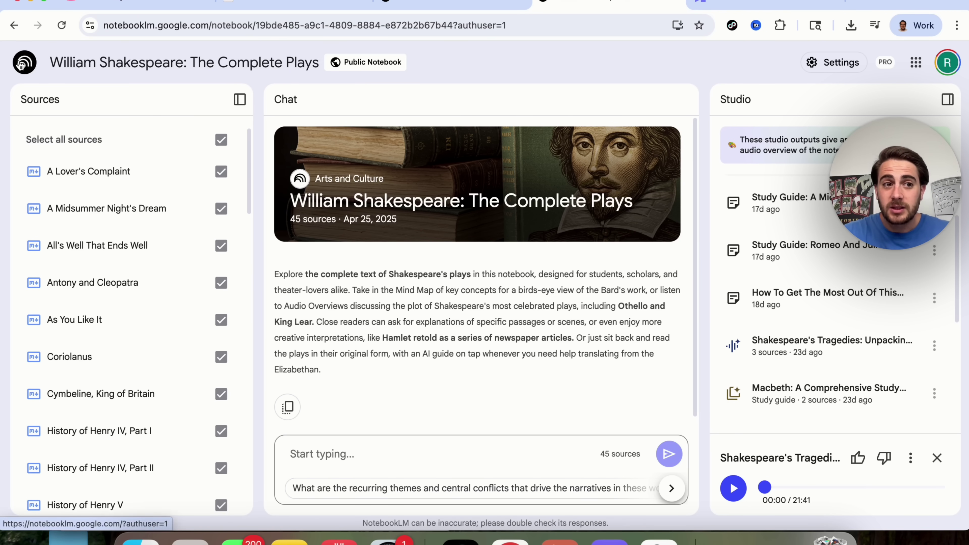
left_click(21, 64)
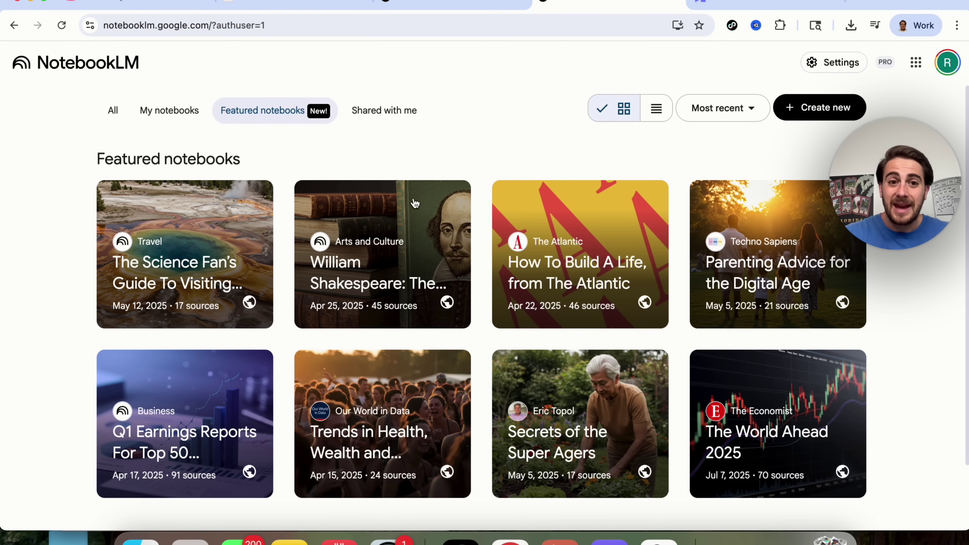
Step: Show the Shared with me notebooks, listing the 7-source Introduction to NotebookLM
left_click(386, 114)
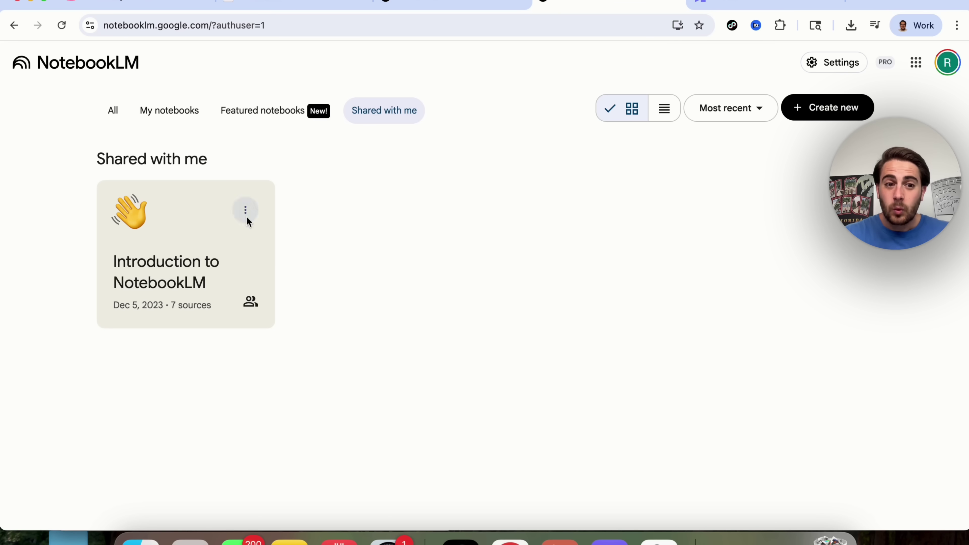